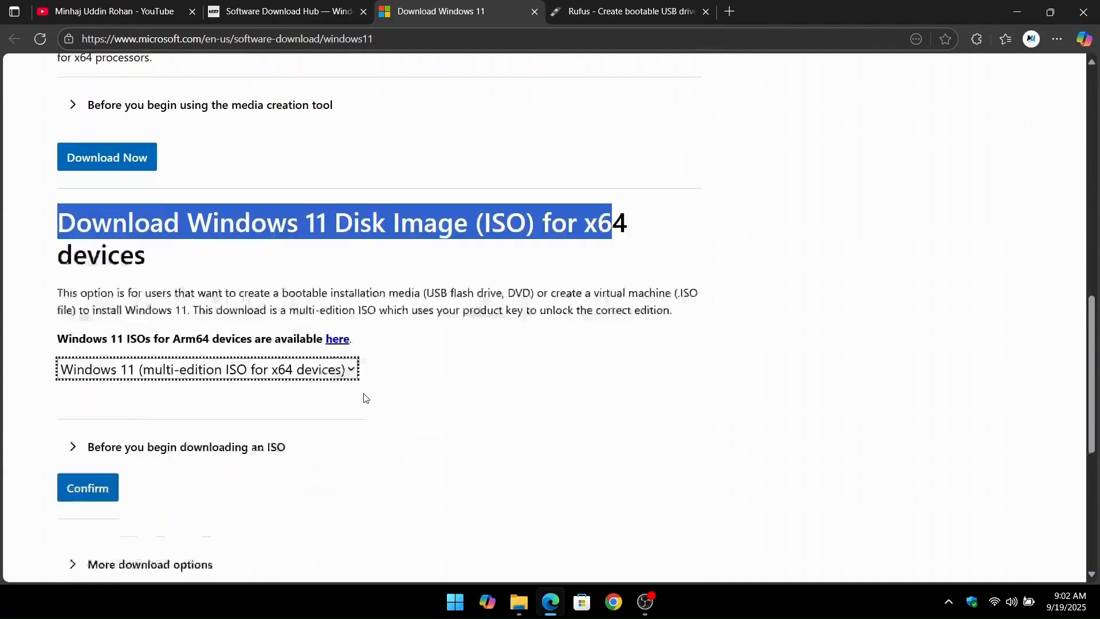
Confirm the Windows 11 multi-edition ISO for x64 devices and choose English (United States) as the product language.
click(102, 461)
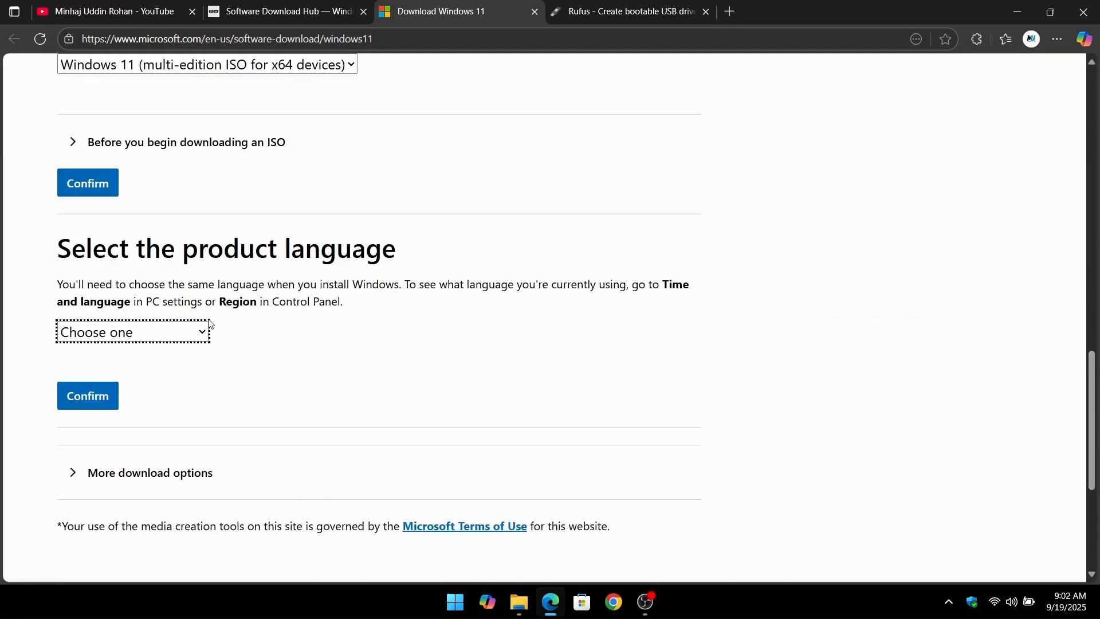
drag(118, 249, 390, 283)
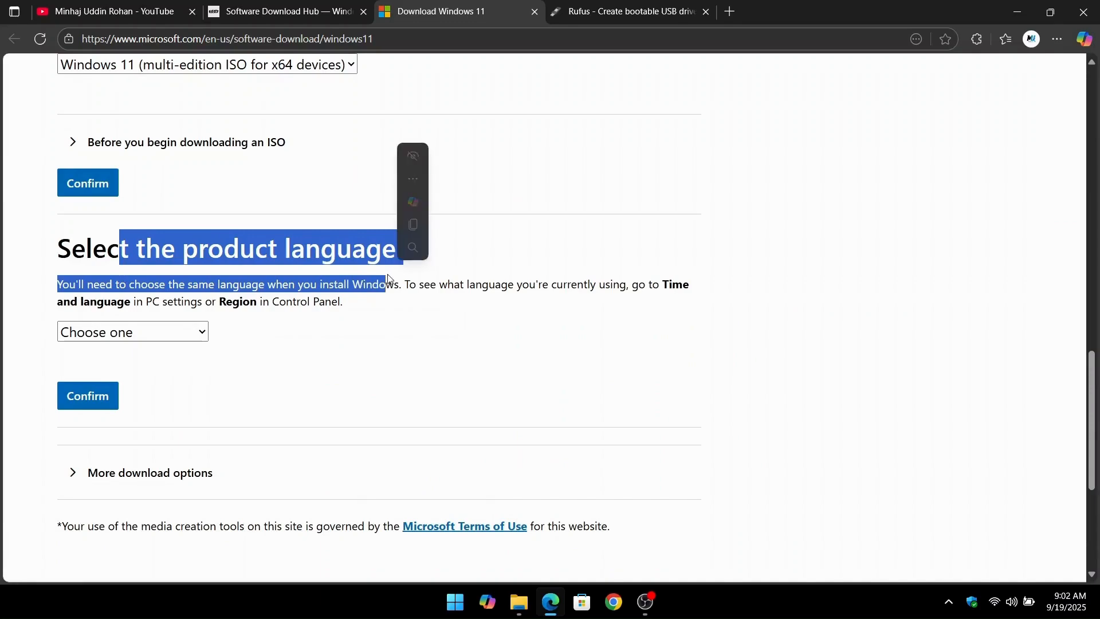
click(411, 320)
click(142, 329)
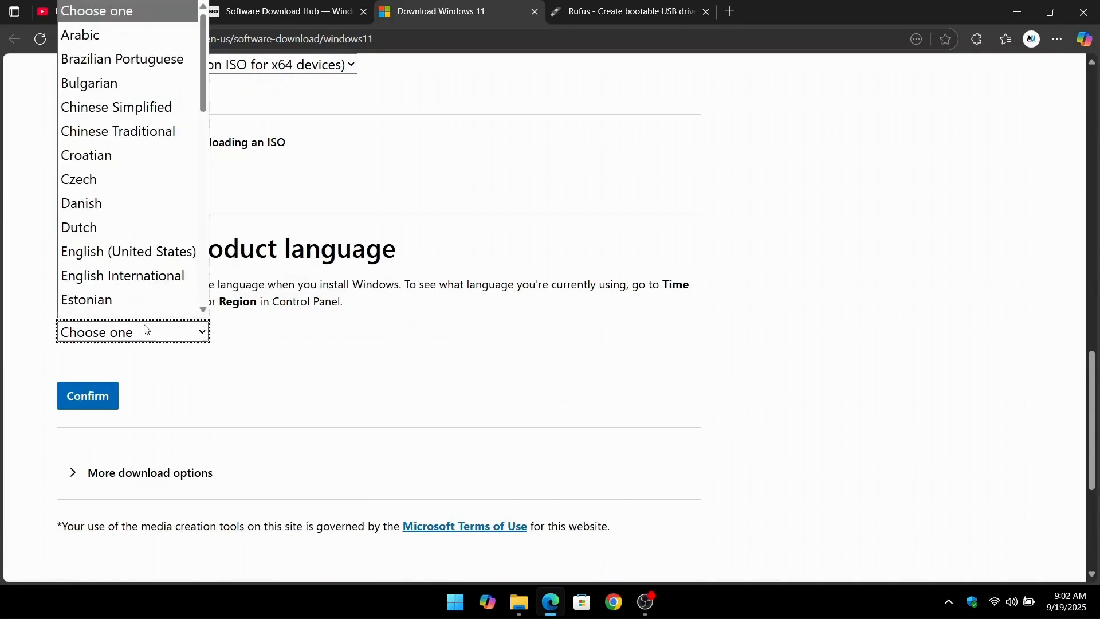
scroll(142, 184, down, 1)
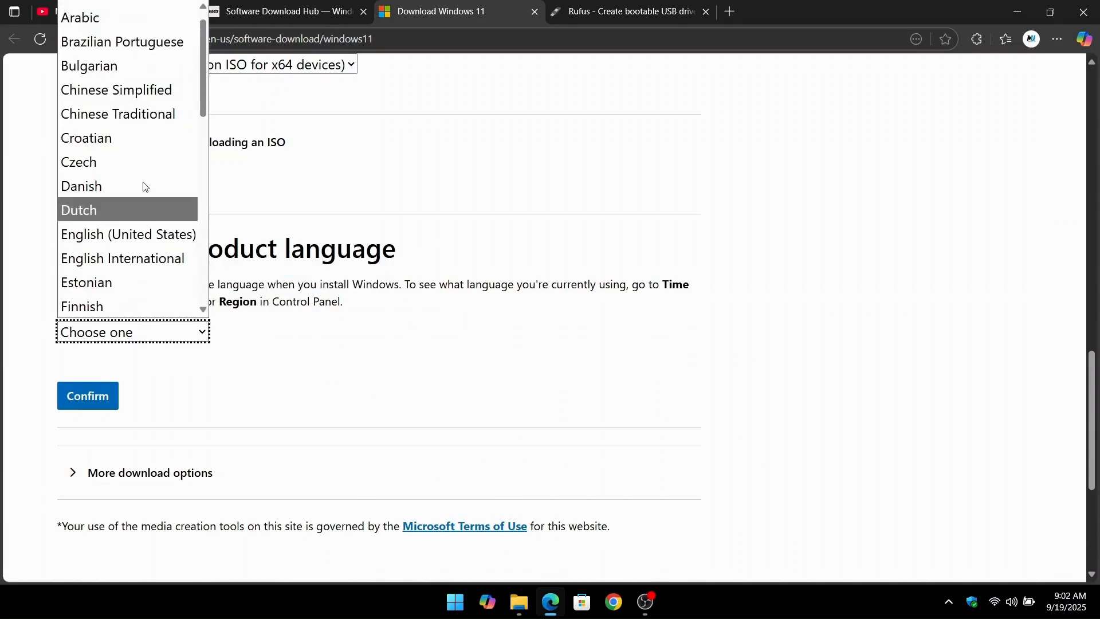
click(166, 235)
click(90, 395)
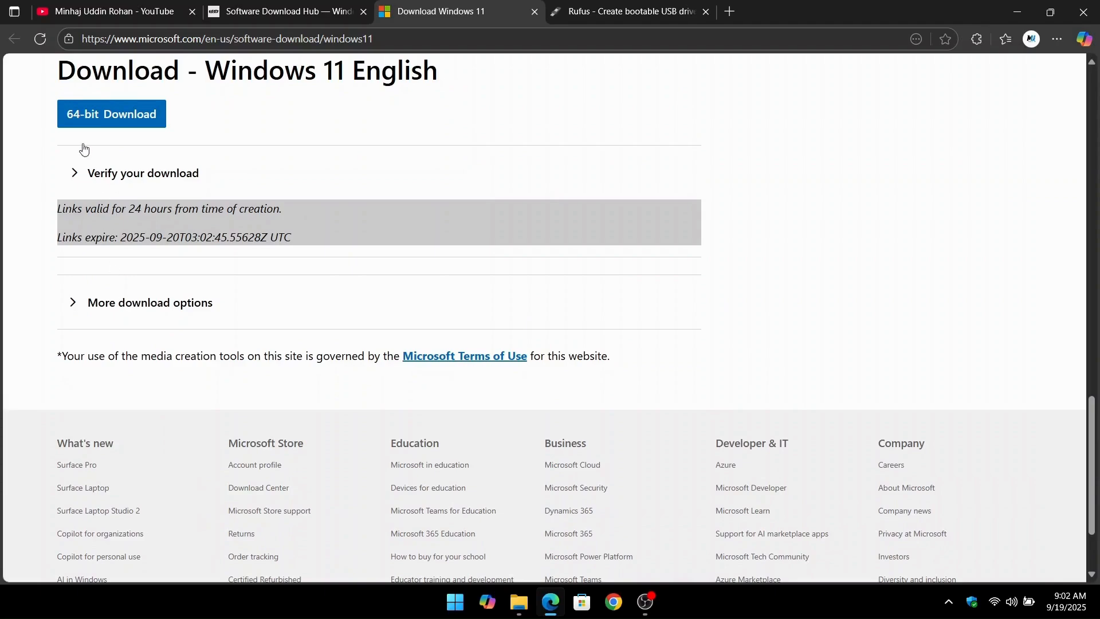
Start the 64-bit download of the Windows 11 English ISO.
drag(50, 75, 442, 111)
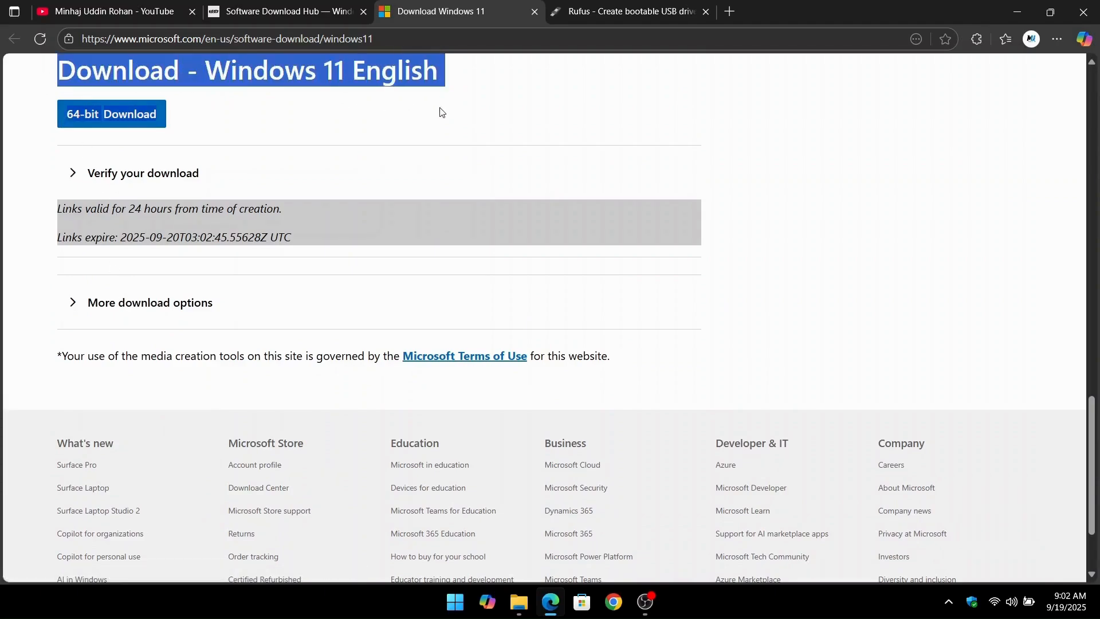
drag(56, 236, 319, 246)
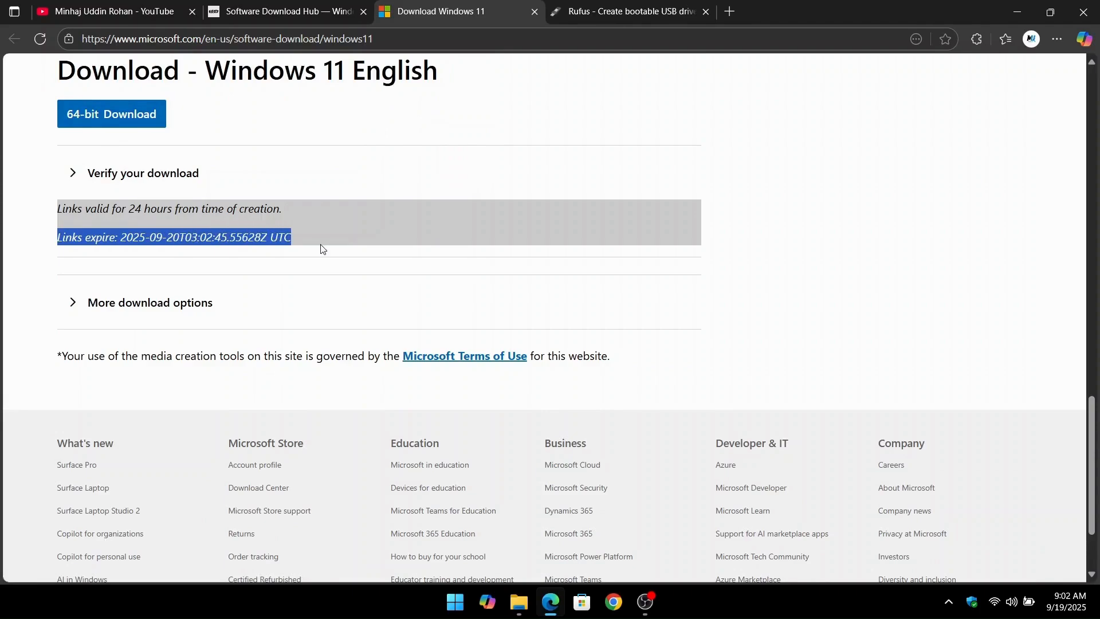
drag(57, 205, 301, 222)
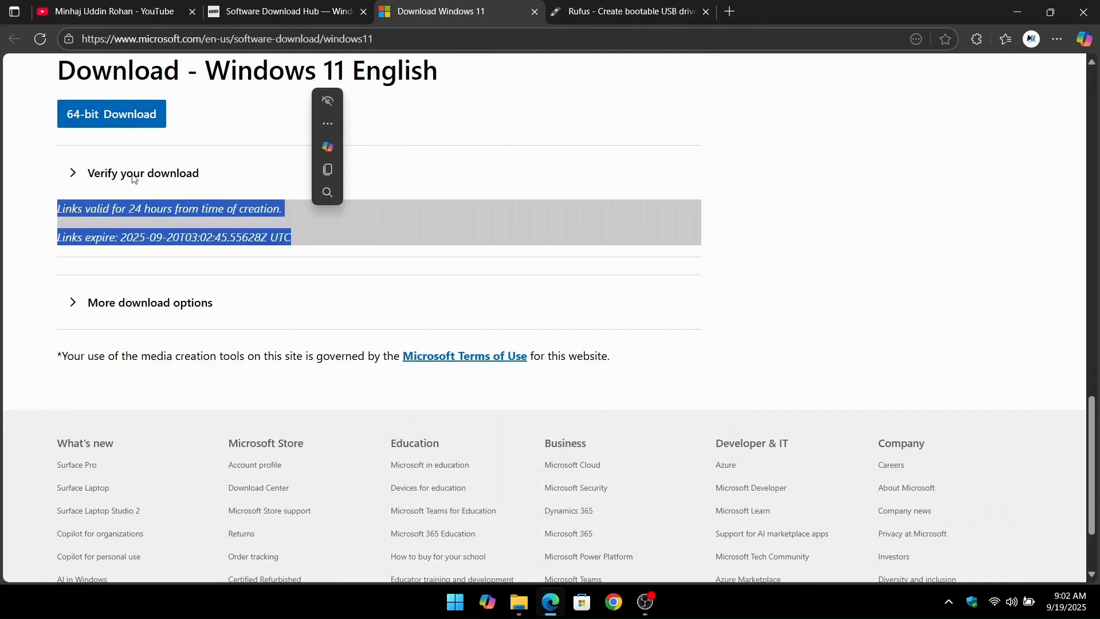
click(84, 120)
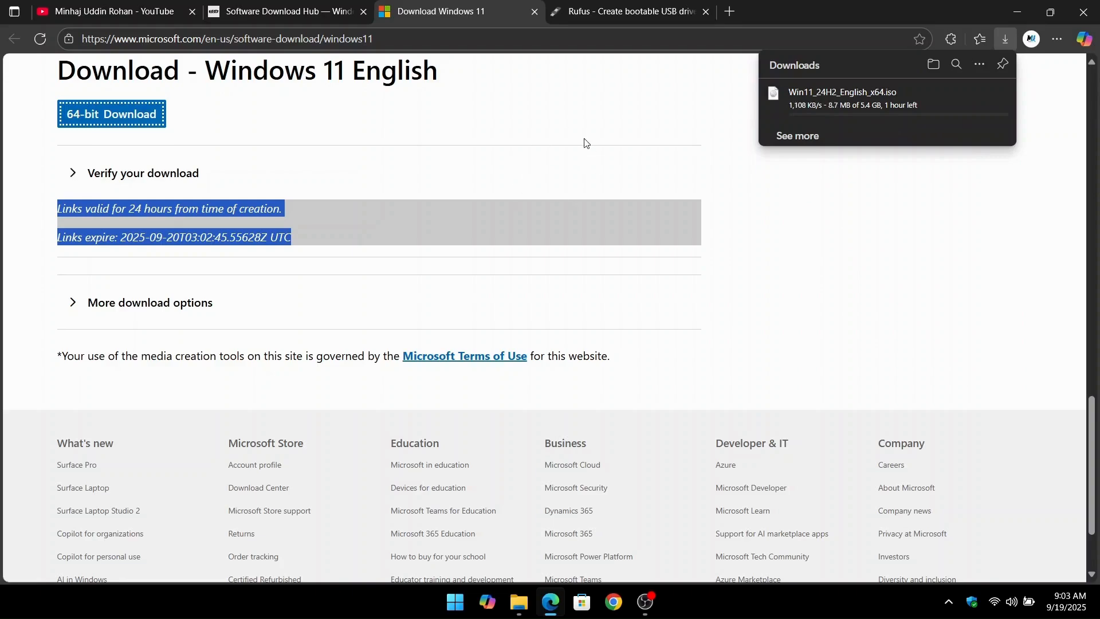
mouse_move(829, 101)
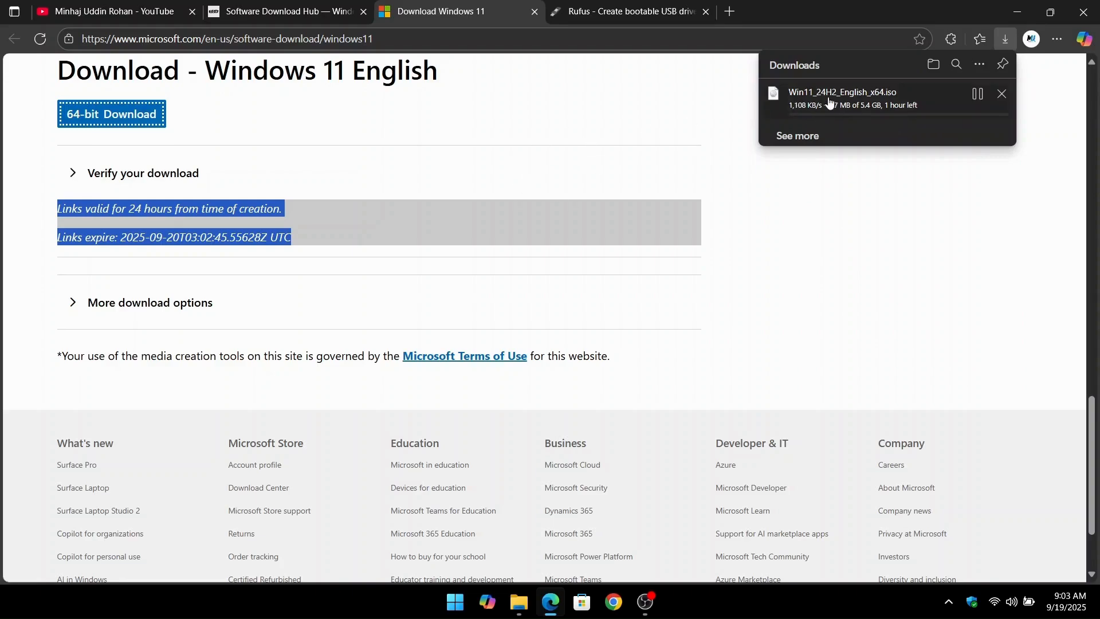
Download rufus-4.9.exe, the standard Windows x64 release, from the Rufus website.
click(592, 16)
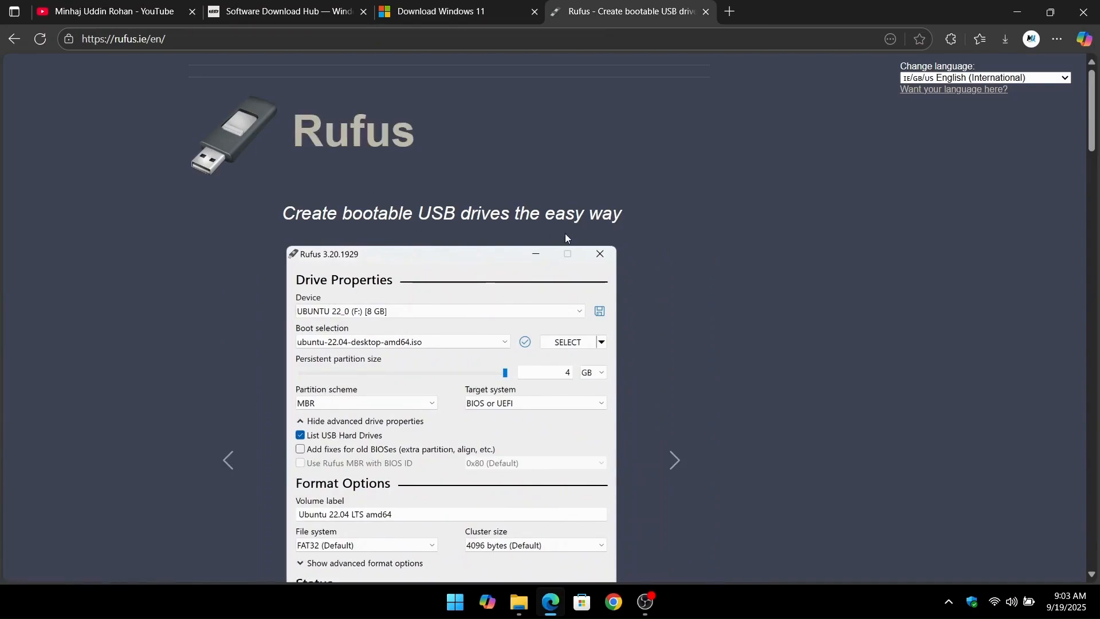
scroll(565, 238, down, 10)
scroll(566, 237, down, 1)
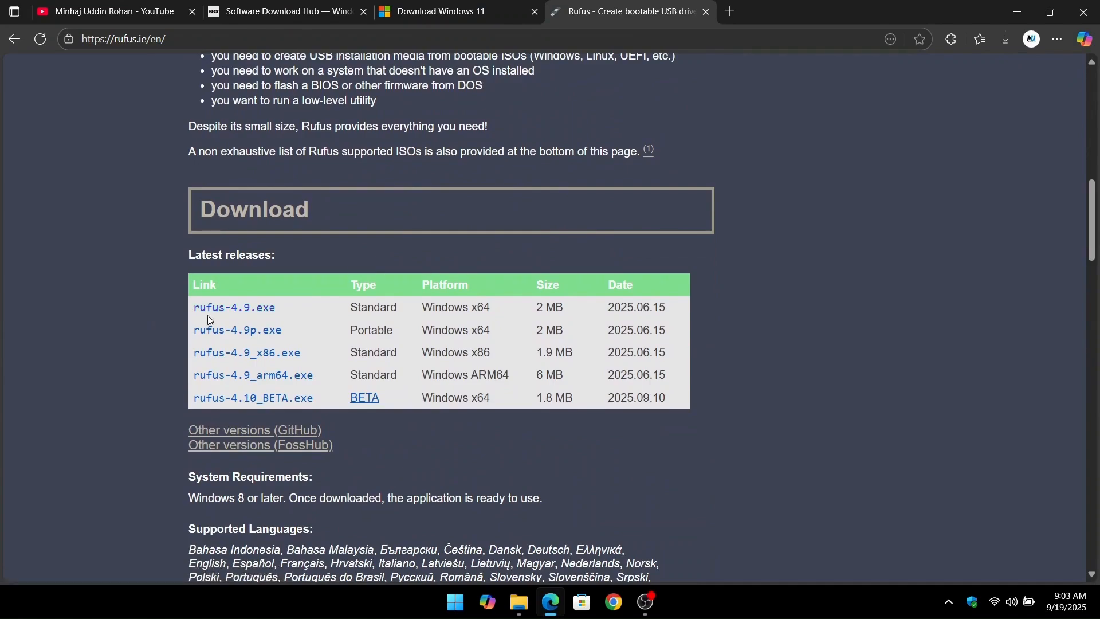
click(256, 317)
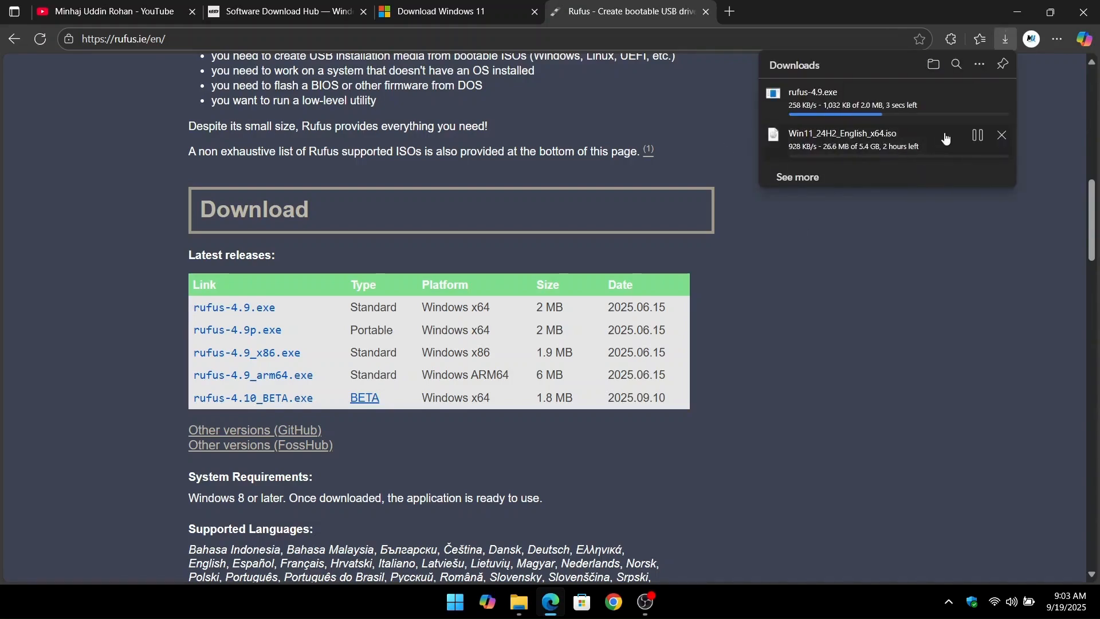
Pause and cancel the rufus-4.9.exe and Win11_24H2_English_x64.iso downloads.
click(979, 99)
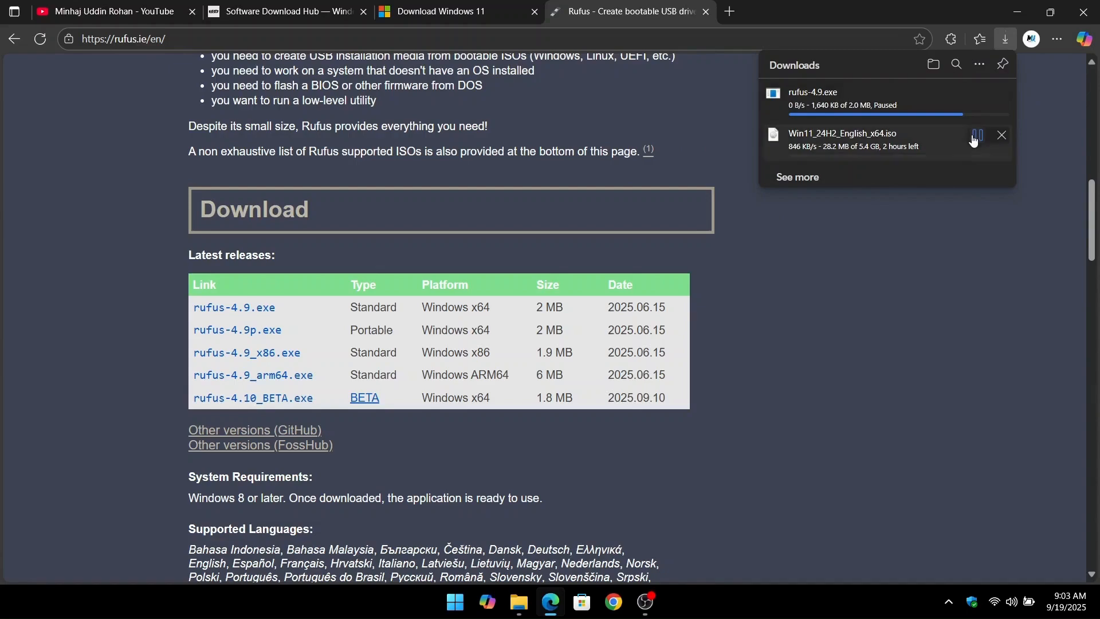
click(976, 136)
click(1002, 93)
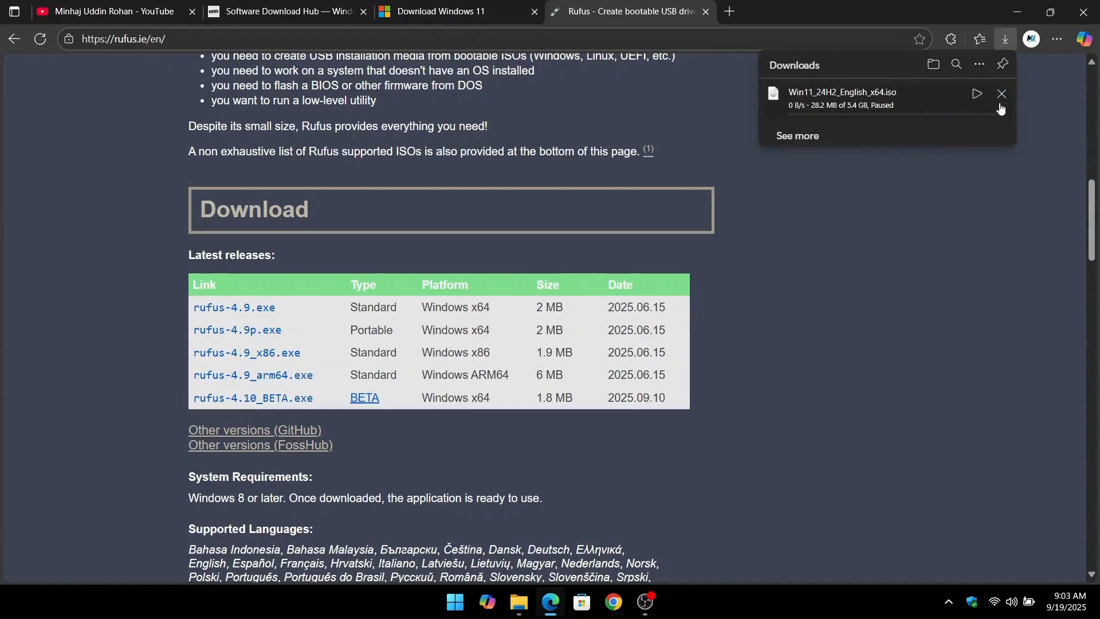
click(1001, 93)
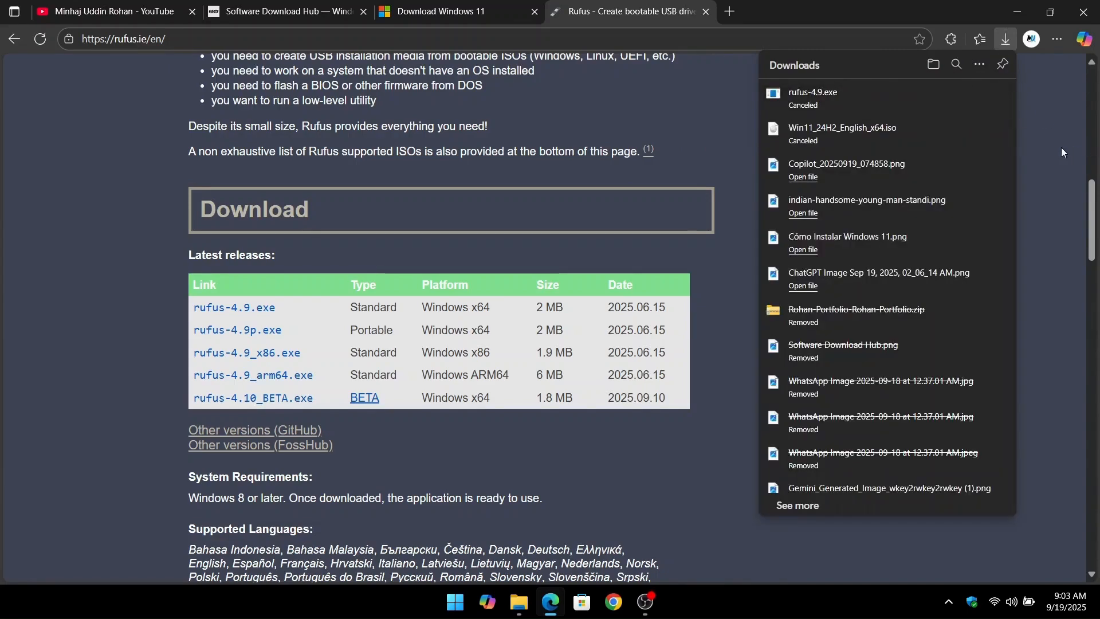
click(1061, 152)
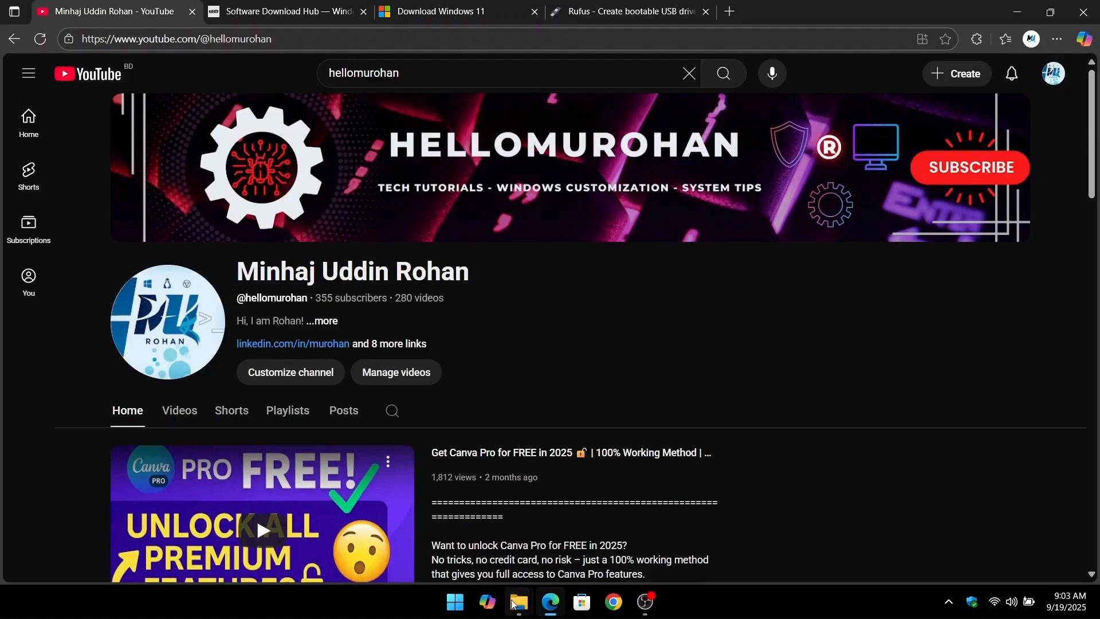
Switch to File Explorer and bring up the Windows 11 Setub ISO File and Rufu file folder windows.
click(515, 603)
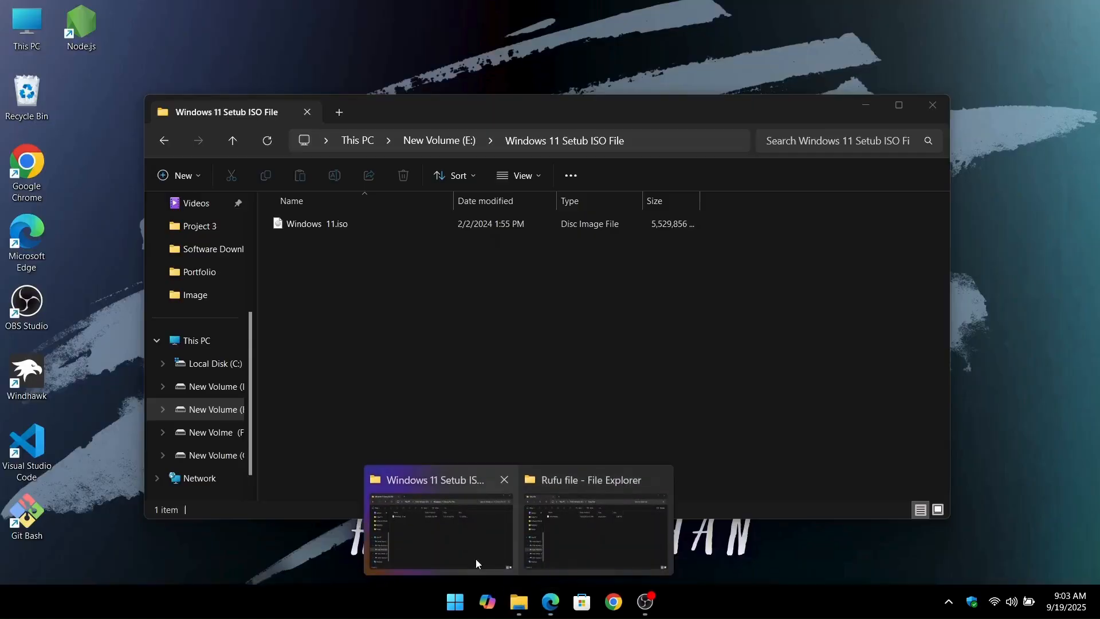
click(475, 559)
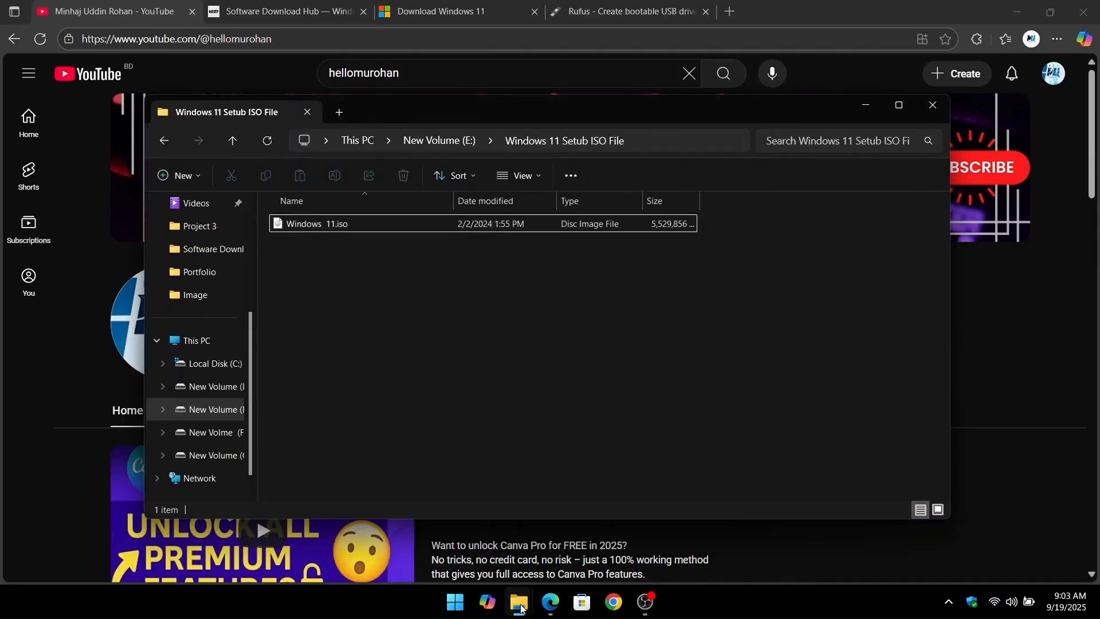
mouse_move(518, 602)
click(641, 535)
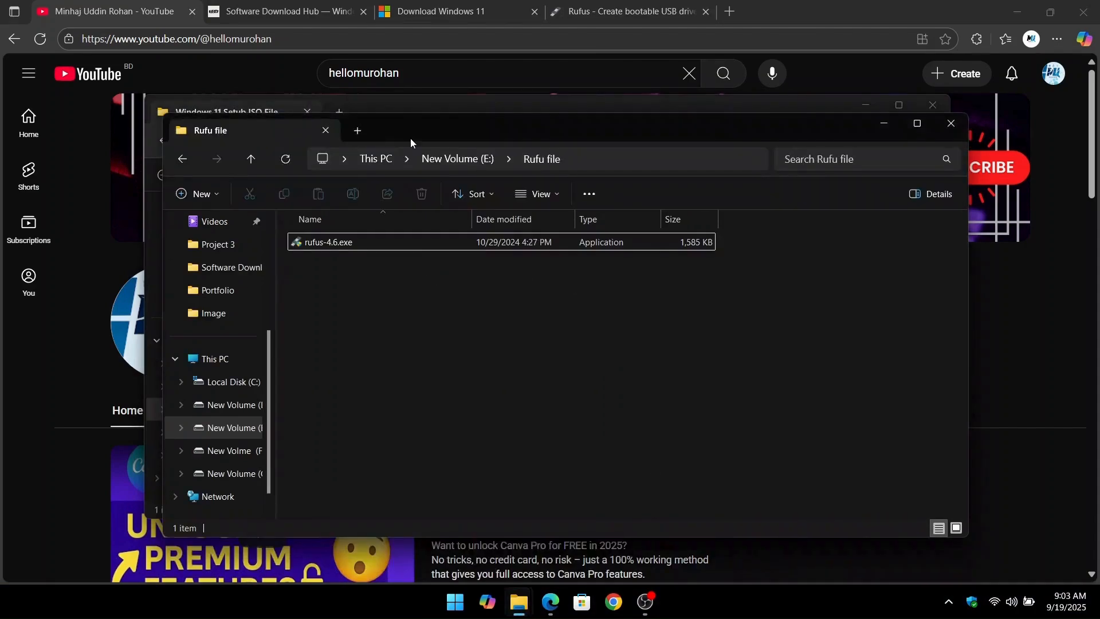
Check the connected drives in This PC and return to the Rufu file folder on New Volume (E:).
click(217, 359)
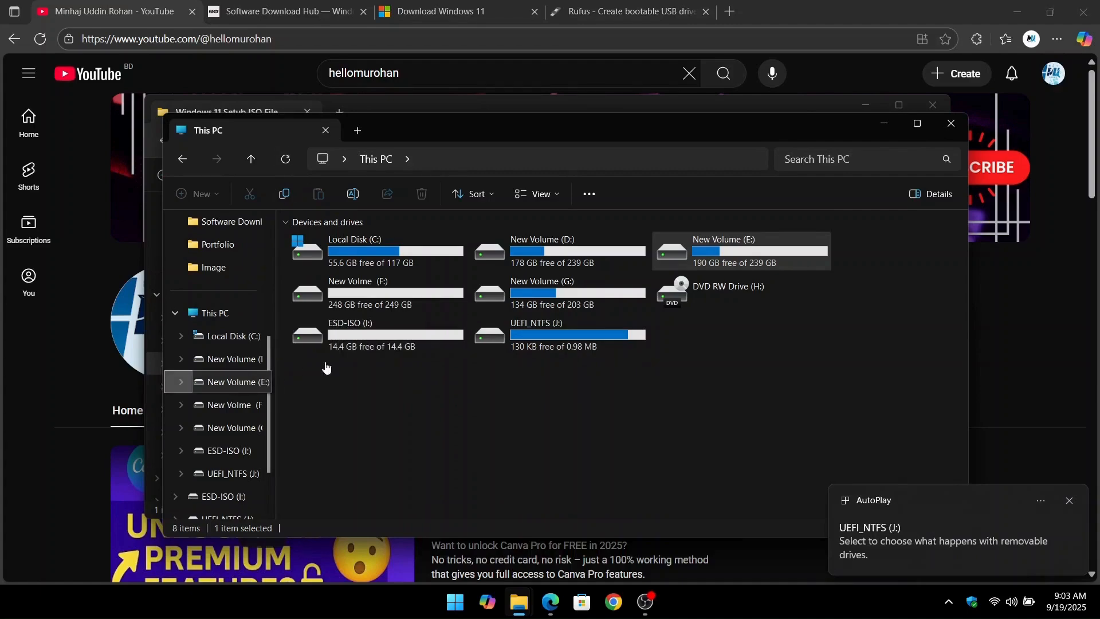
click(235, 381)
double_click(352, 366)
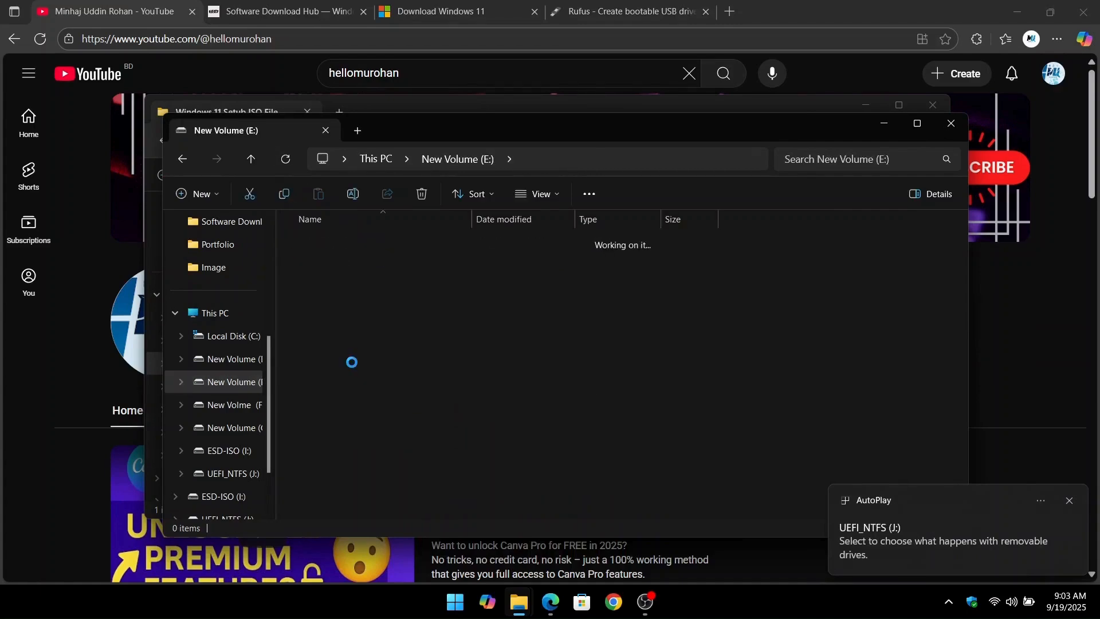
Arrange the two folder windows side by side and launch rufus-4.6.exe from the Rufu file folder.
drag(404, 128, 548, 142)
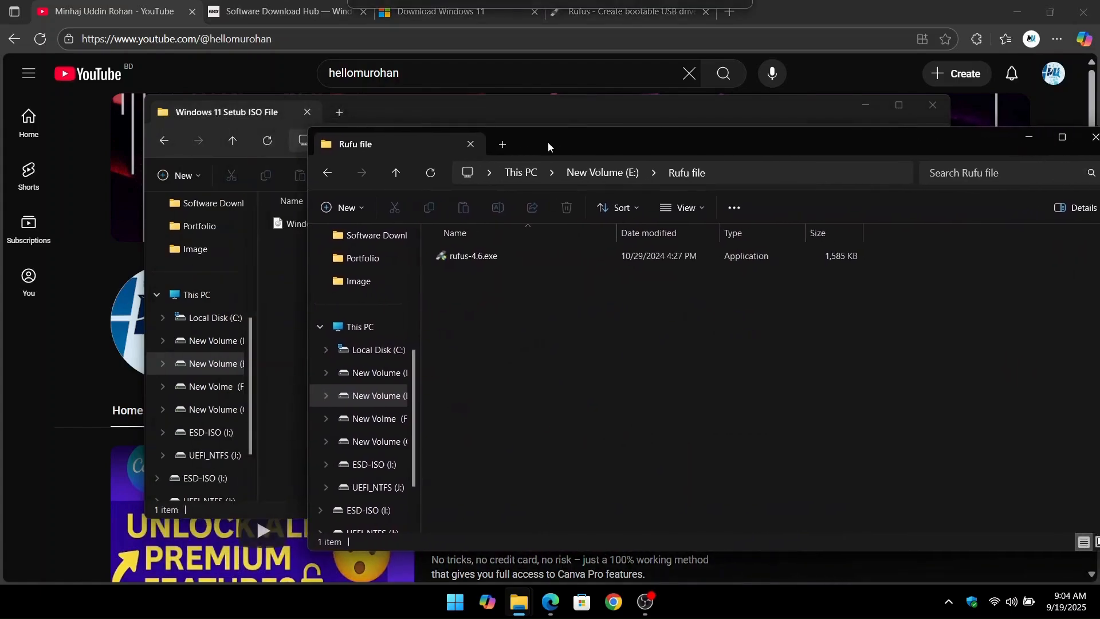
drag(493, 112, 286, 133)
click(850, 353)
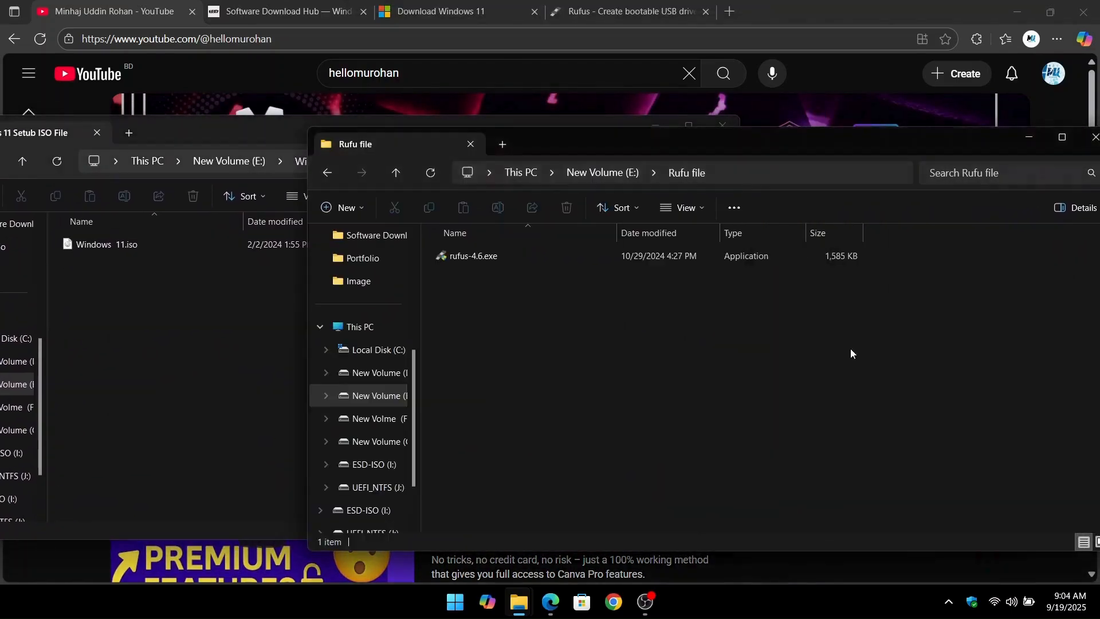
drag(711, 159, 632, 146)
click(444, 248)
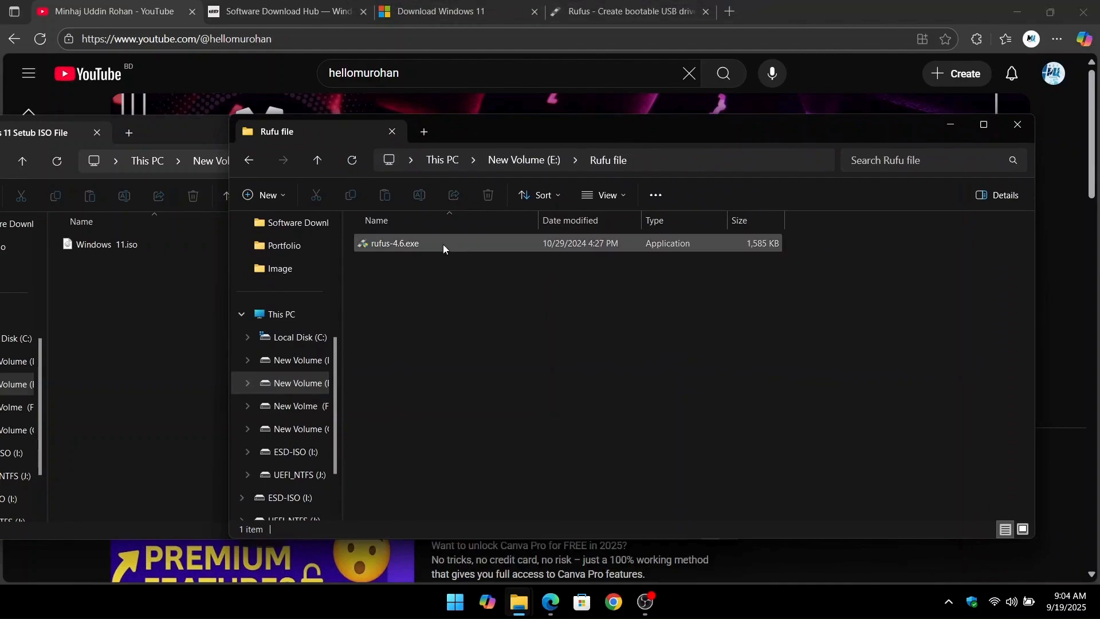
click(450, 249)
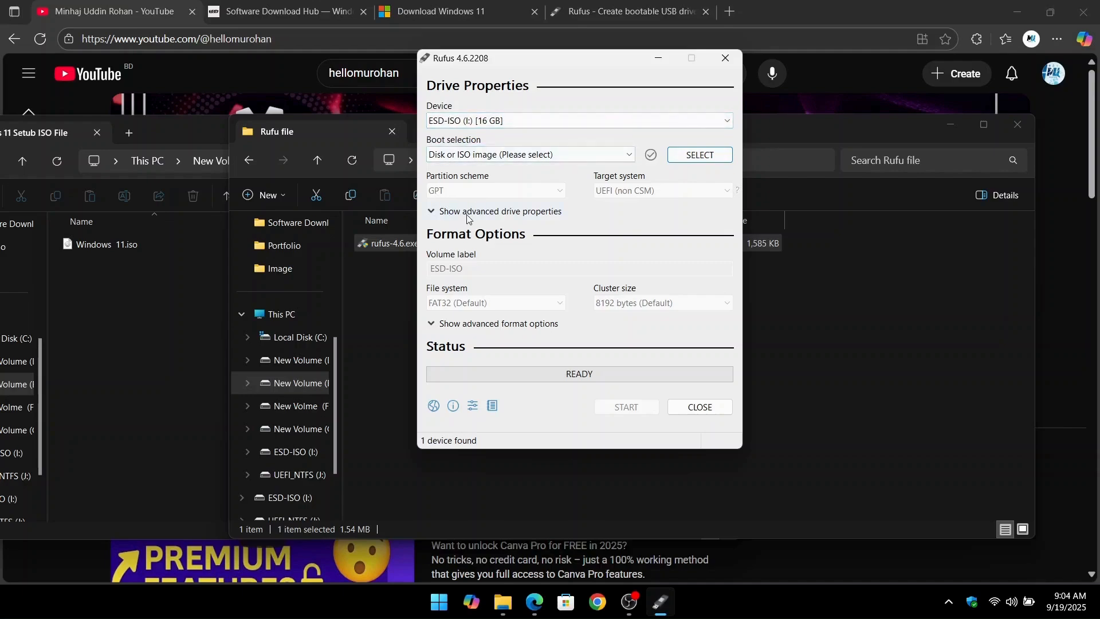
Load Windows 11.iso from the Windows 11 Setub ISO File folder on New Volume (E:) as the boot image in Rufus.
click(709, 159)
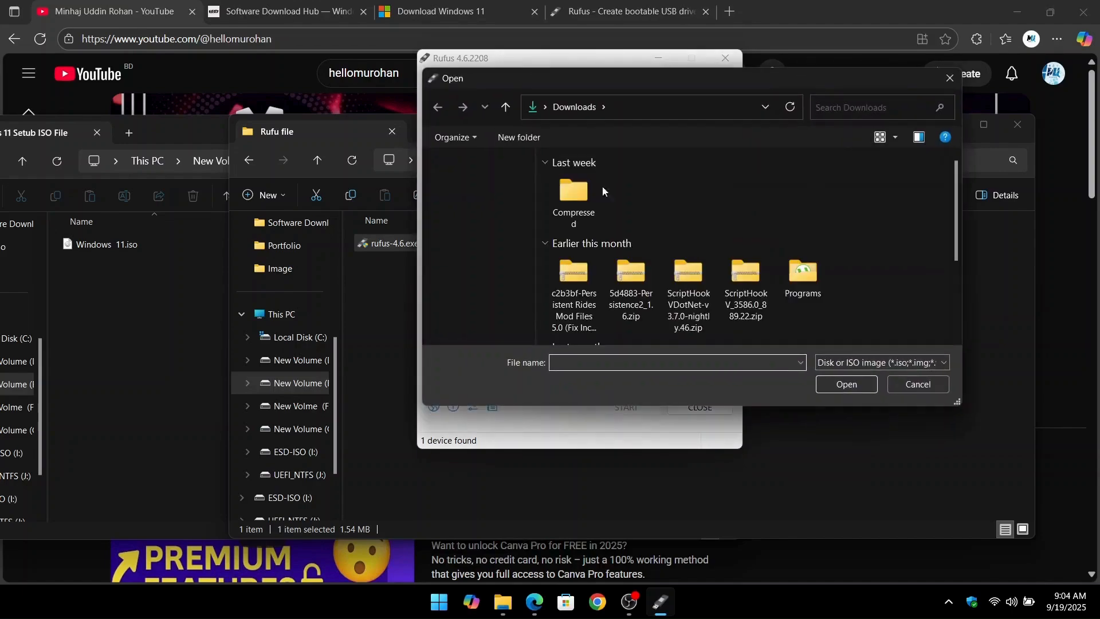
scroll(458, 264, down, 5)
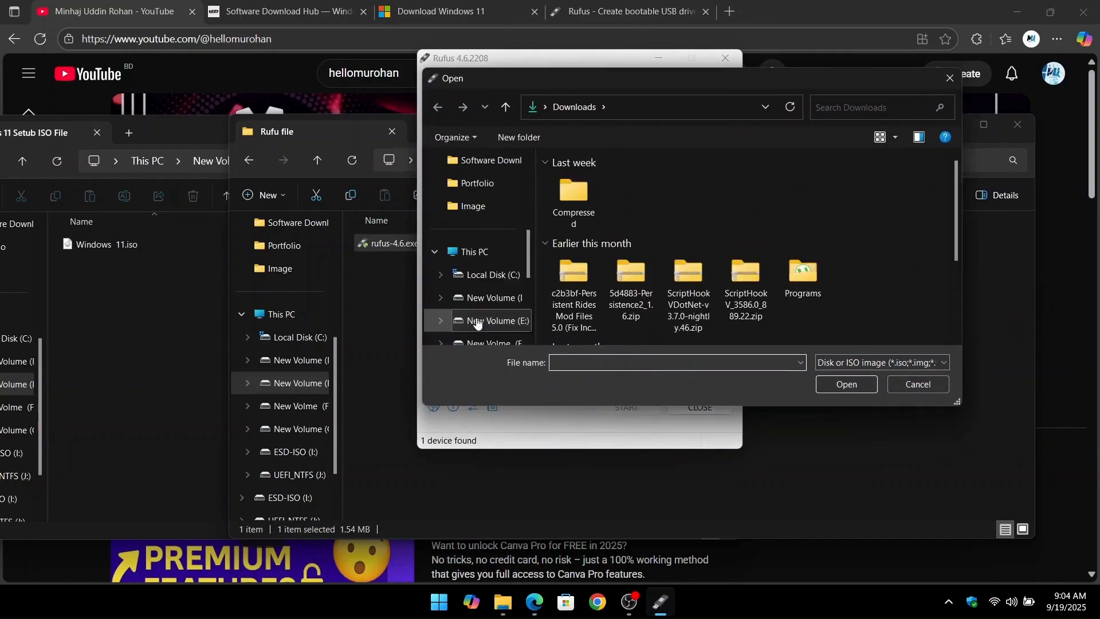
click(476, 321)
scroll(597, 322, down, 1)
double_click(597, 324)
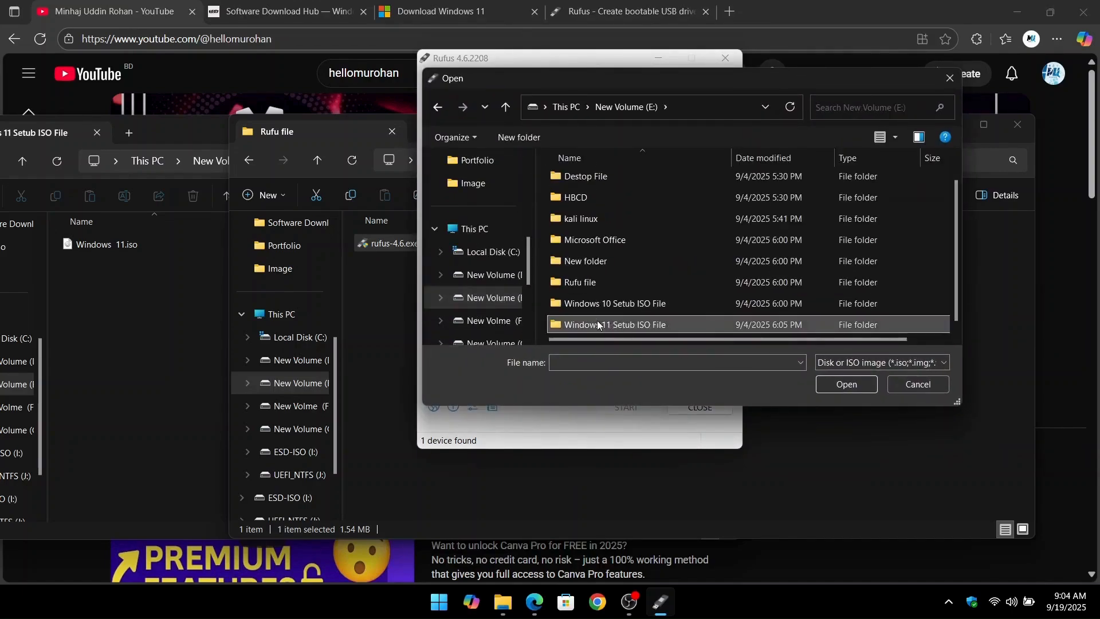
click(585, 182)
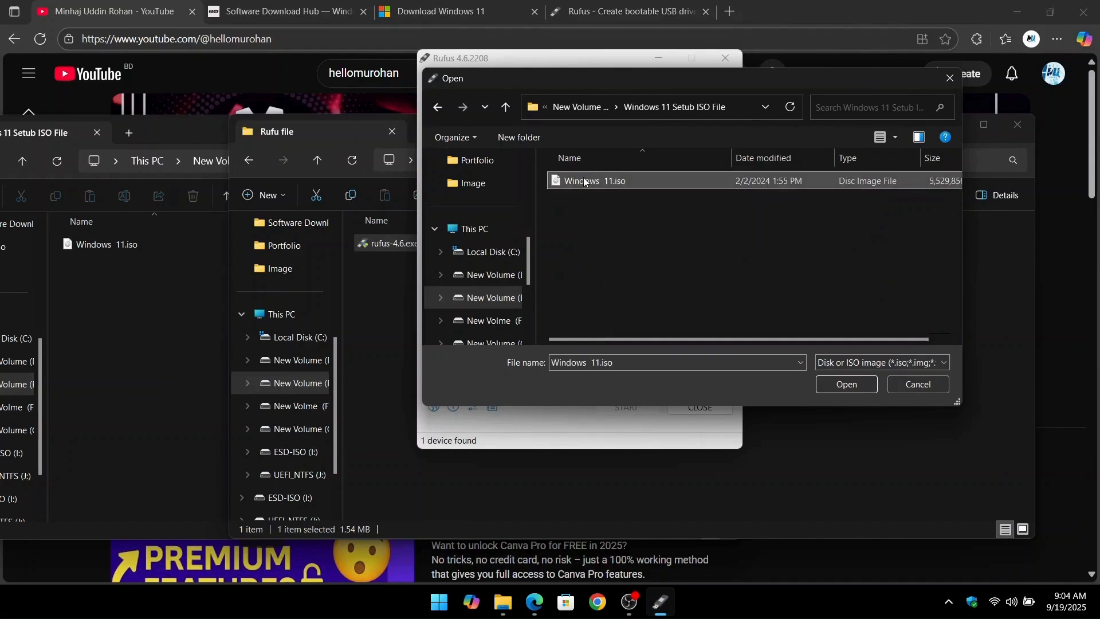
click(844, 384)
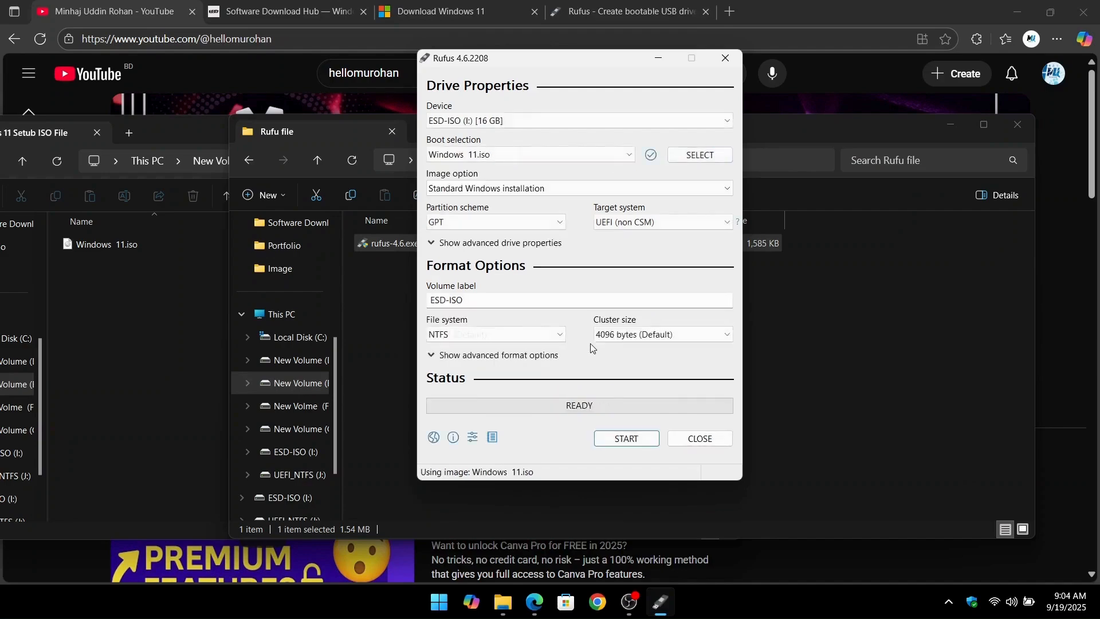
Start creating the USB drive with the GPT partition scheme, removing the 4GB+ RAM, Secure Boot, TPM 2.0 and online Microsoft account requirements.
click(535, 223)
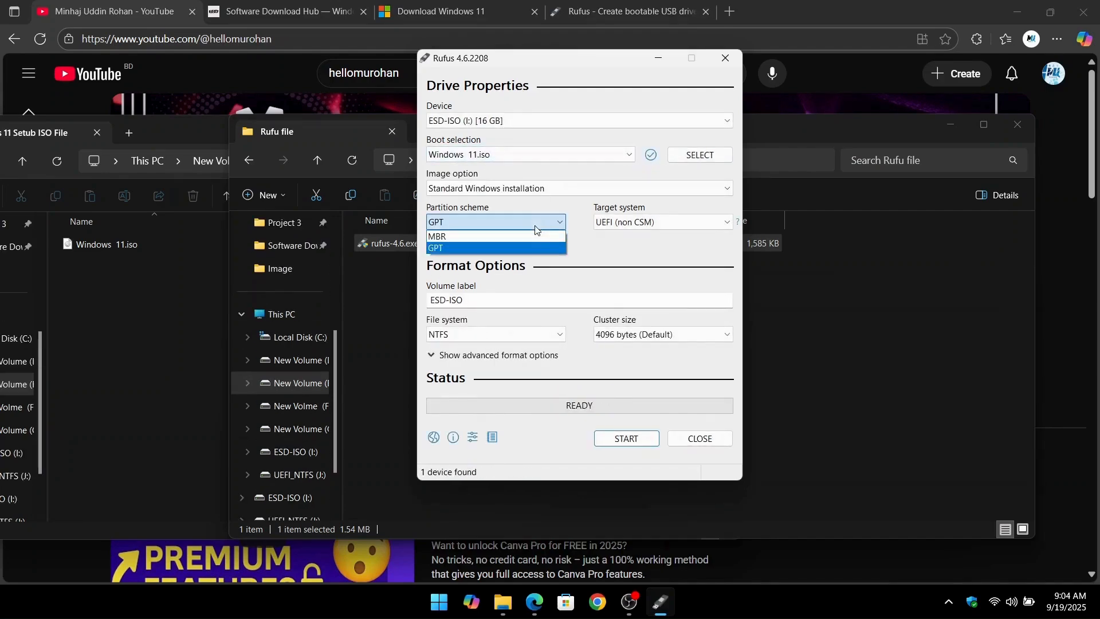
click(536, 229)
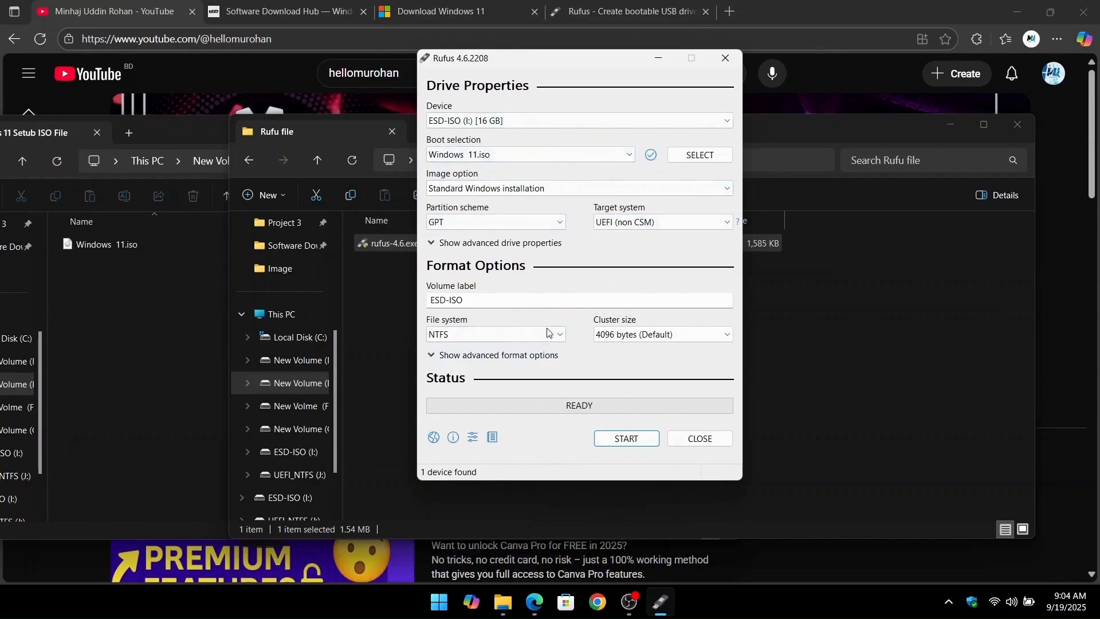
click(632, 444)
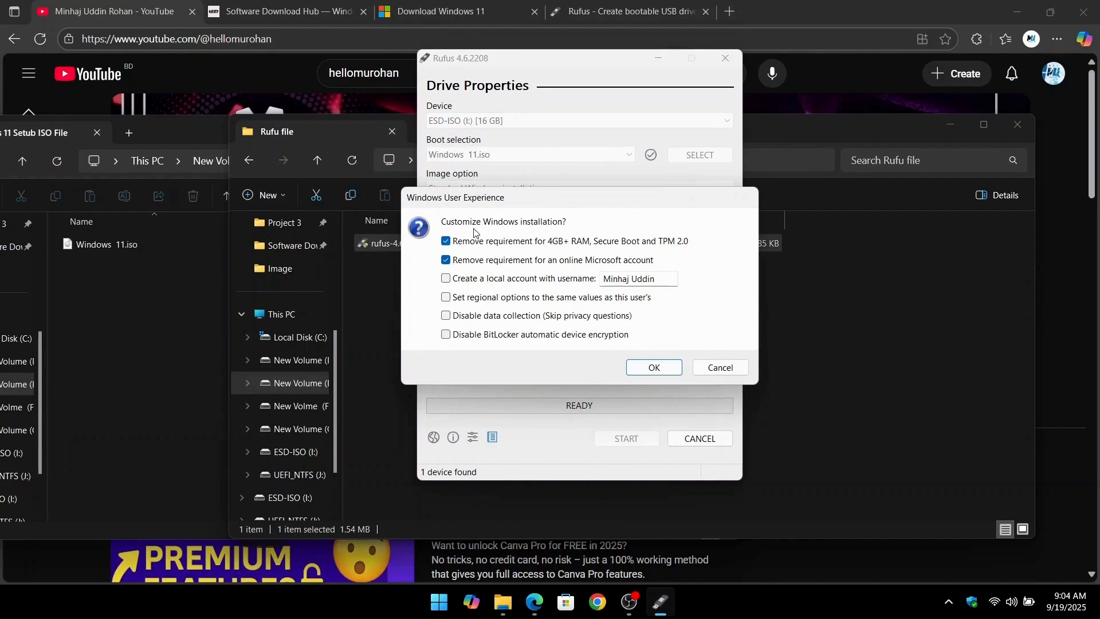
click(644, 366)
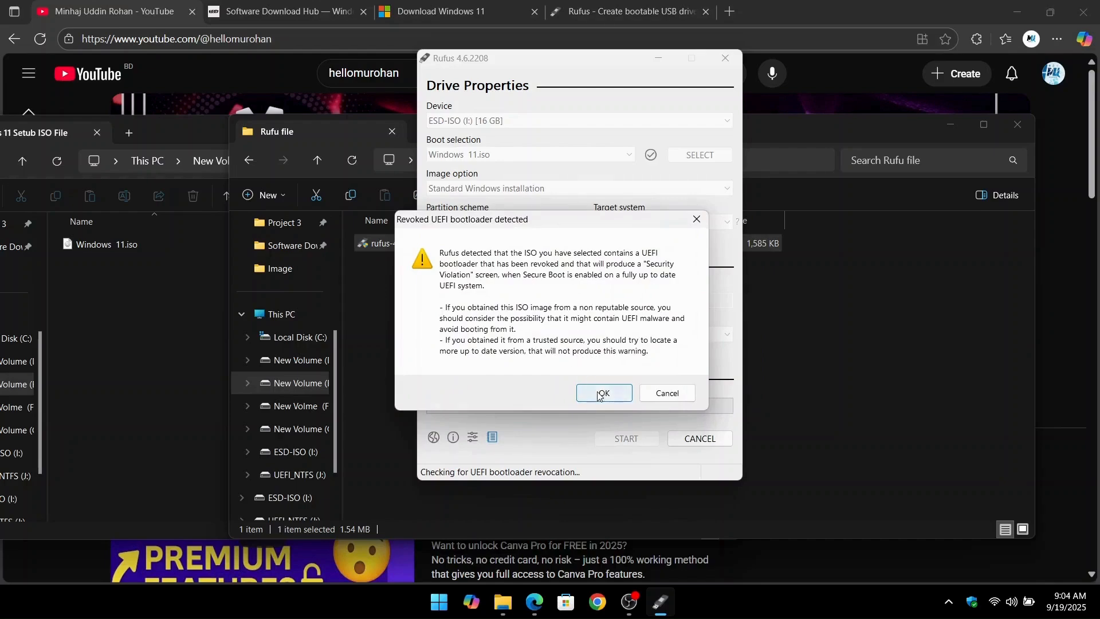
Accept the revoked-bootloader and data-loss warnings to write Windows 11.iso to the ESD-ISO drive, and close the open folder windows.
click(604, 394)
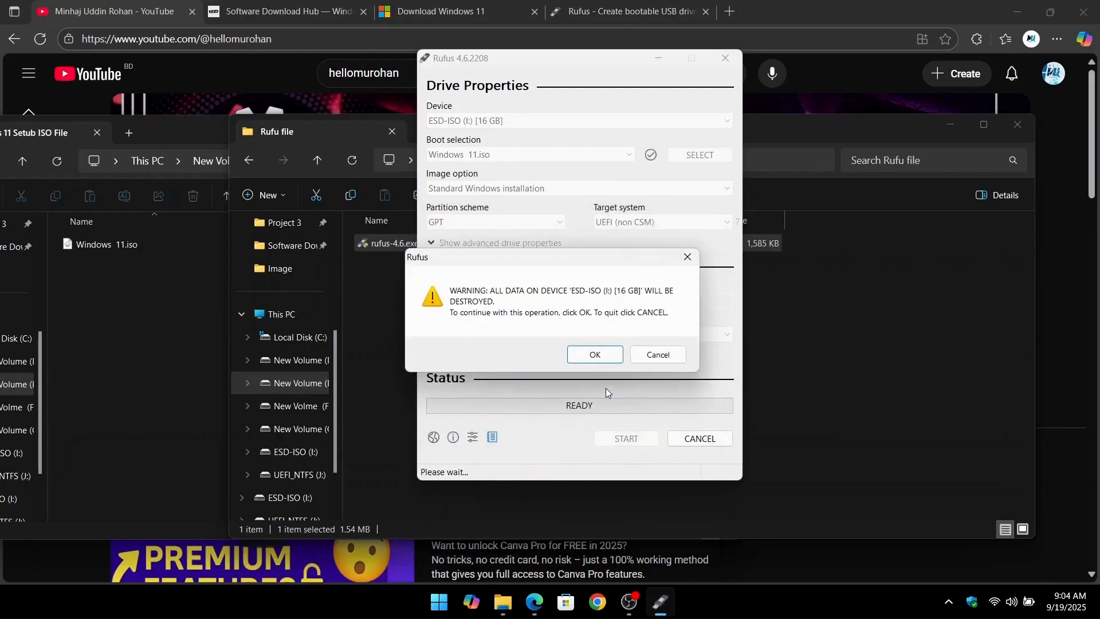
click(596, 355)
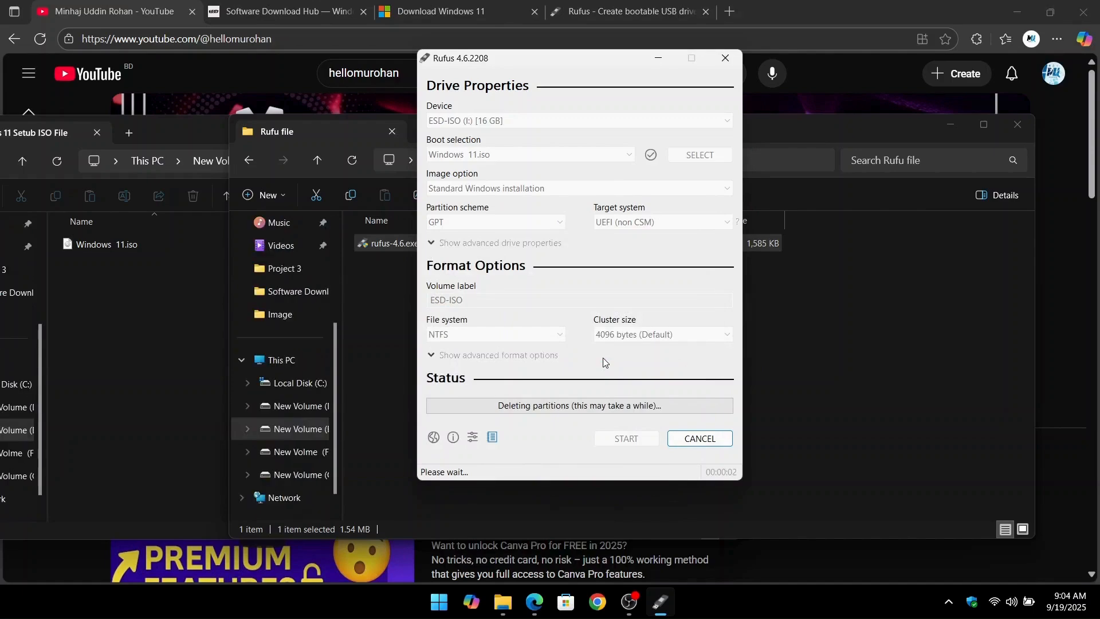
drag(169, 133, 353, 120)
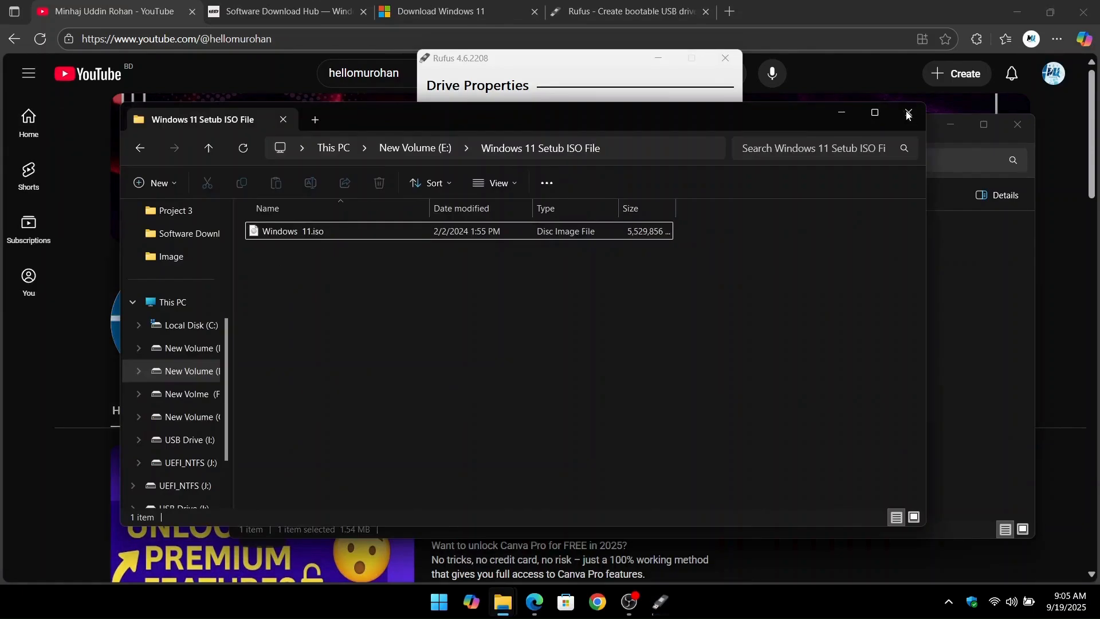
click(908, 115)
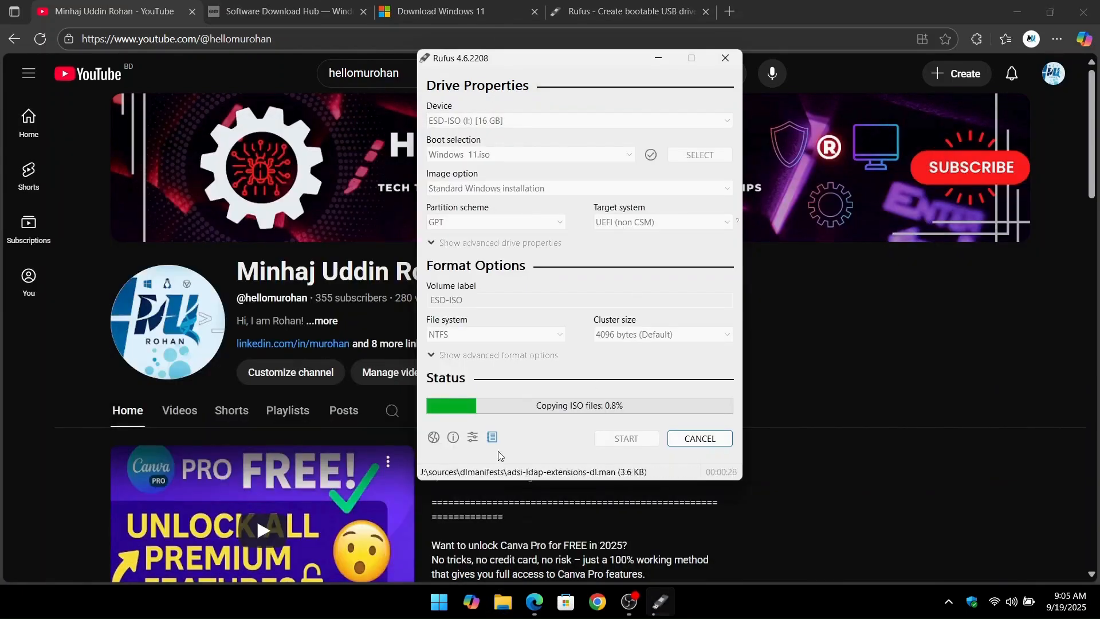
drag(543, 63, 757, 150)
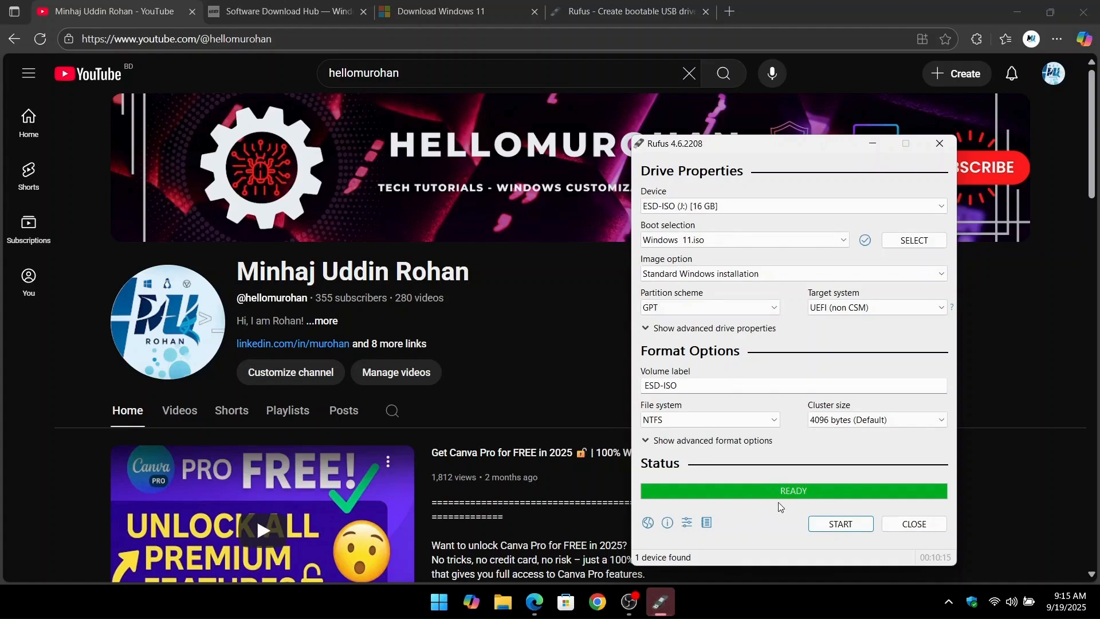
Close Rufus and check the ESD-ISO (J:) drive in This PC.
click(914, 524)
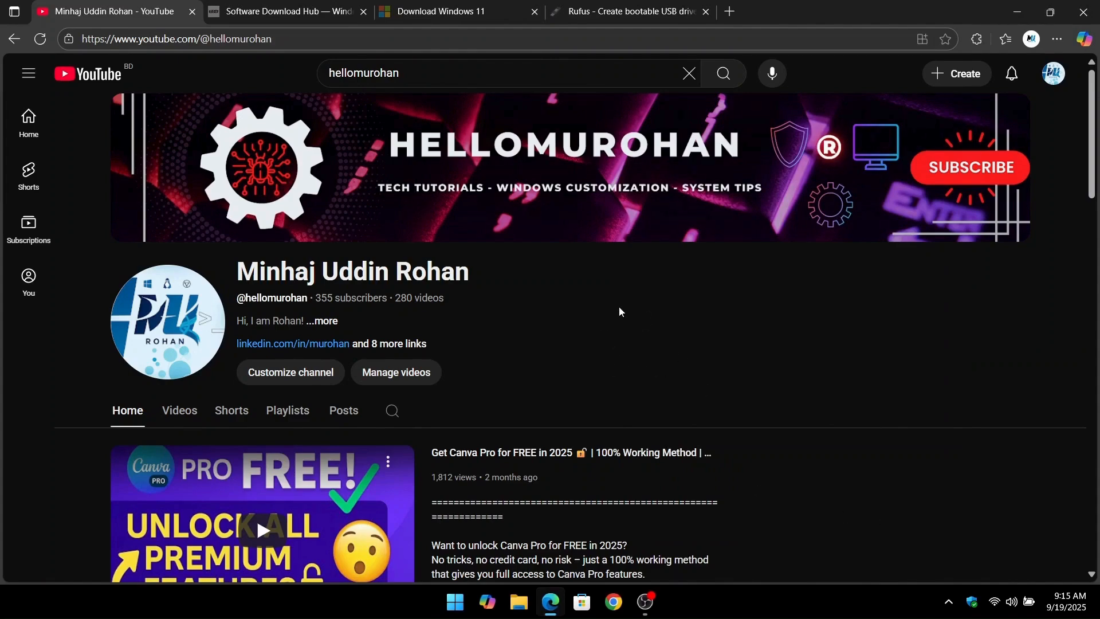
click(521, 610)
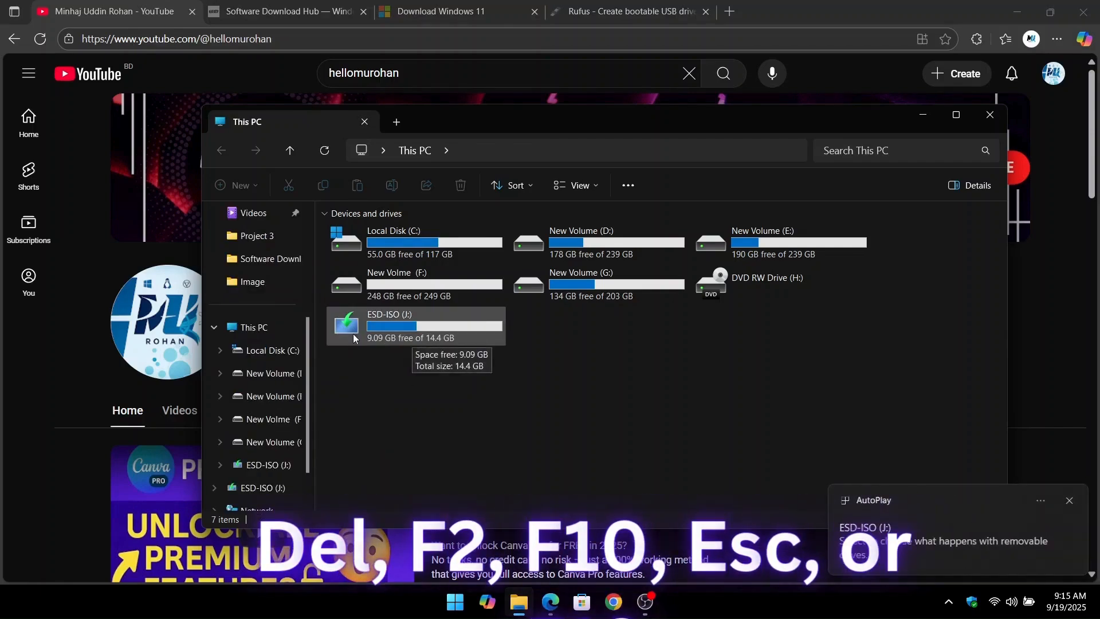
click(987, 116)
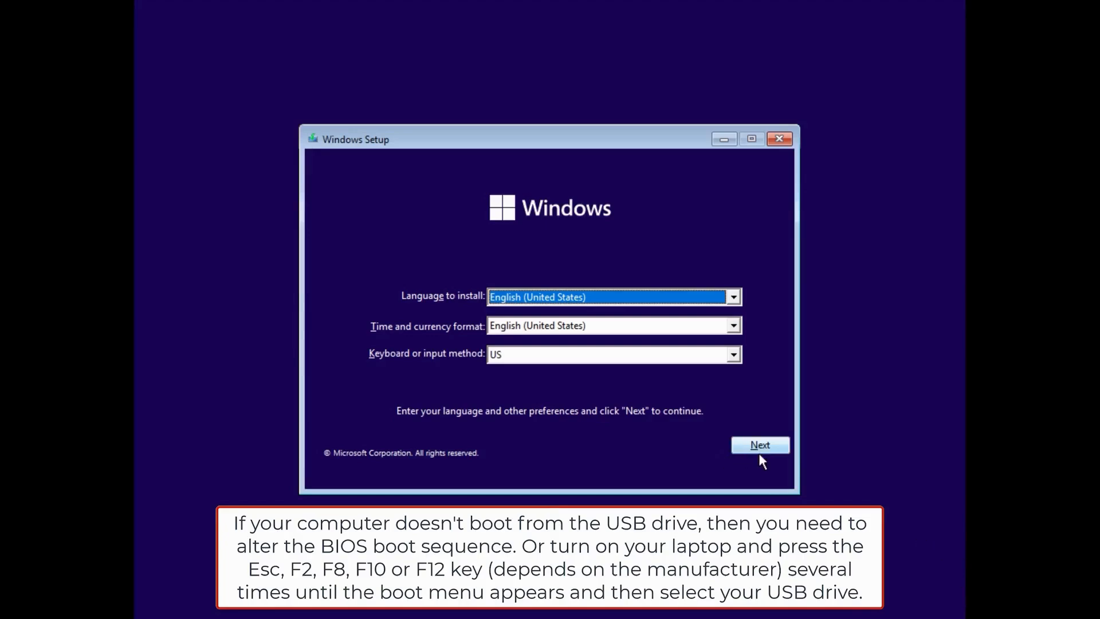
Start the Windows installation with English (United States) language and format and the US keyboard, continuing without a product key.
click(771, 451)
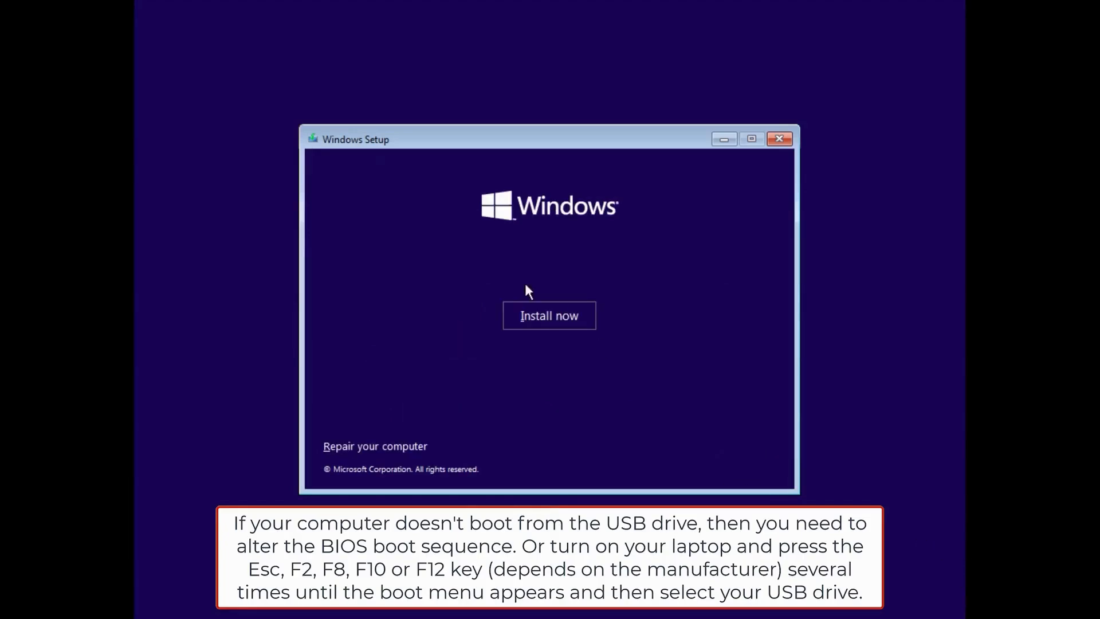
click(564, 326)
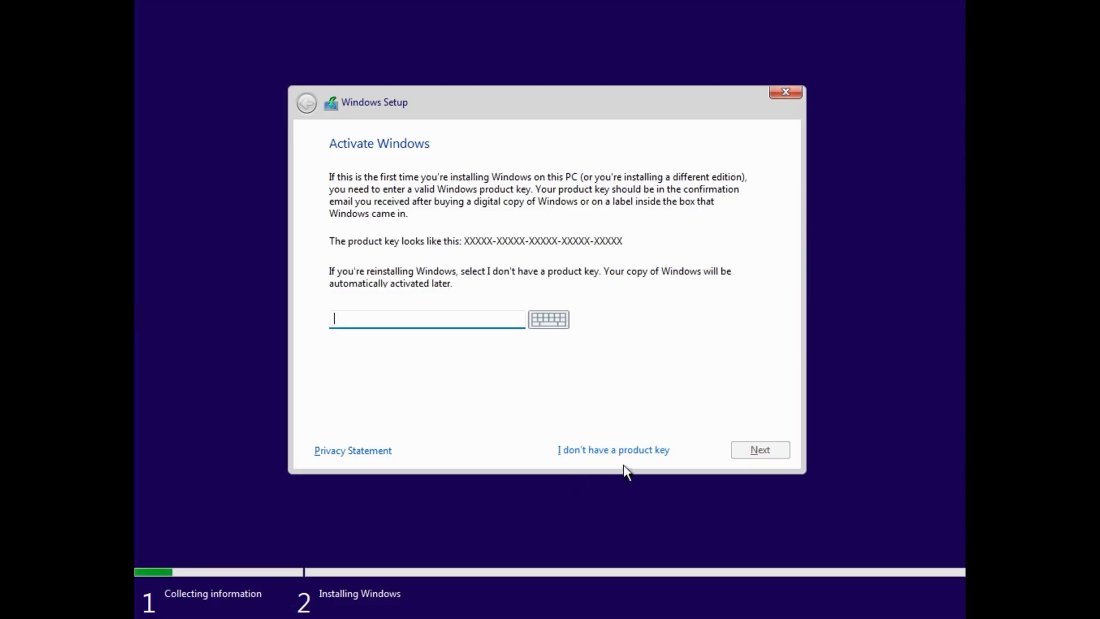
click(638, 451)
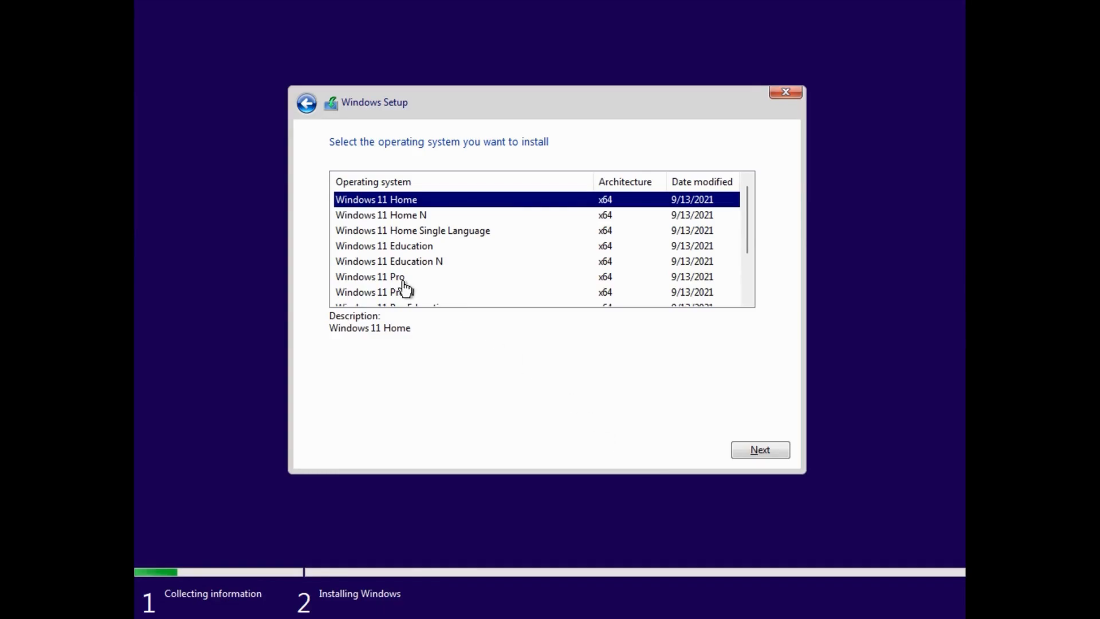
Select Windows 11 Pro as the operating system to install.
click(397, 280)
scroll(397, 283, down, 1)
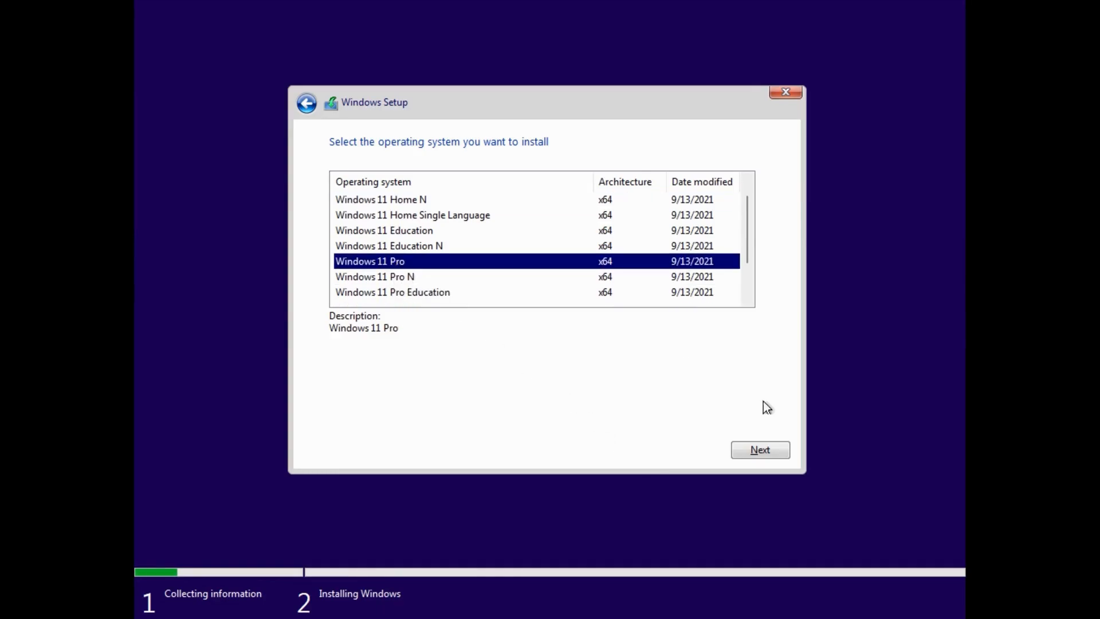
click(781, 450)
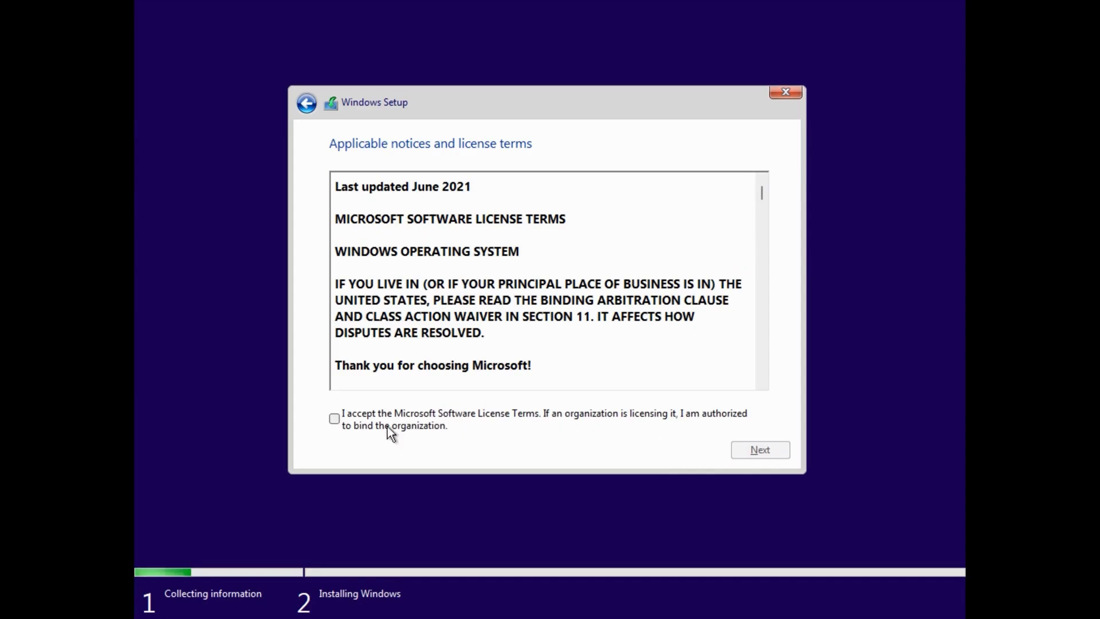
Accept the Microsoft Software License Terms and start a custom installation of Windows only (advanced).
click(388, 418)
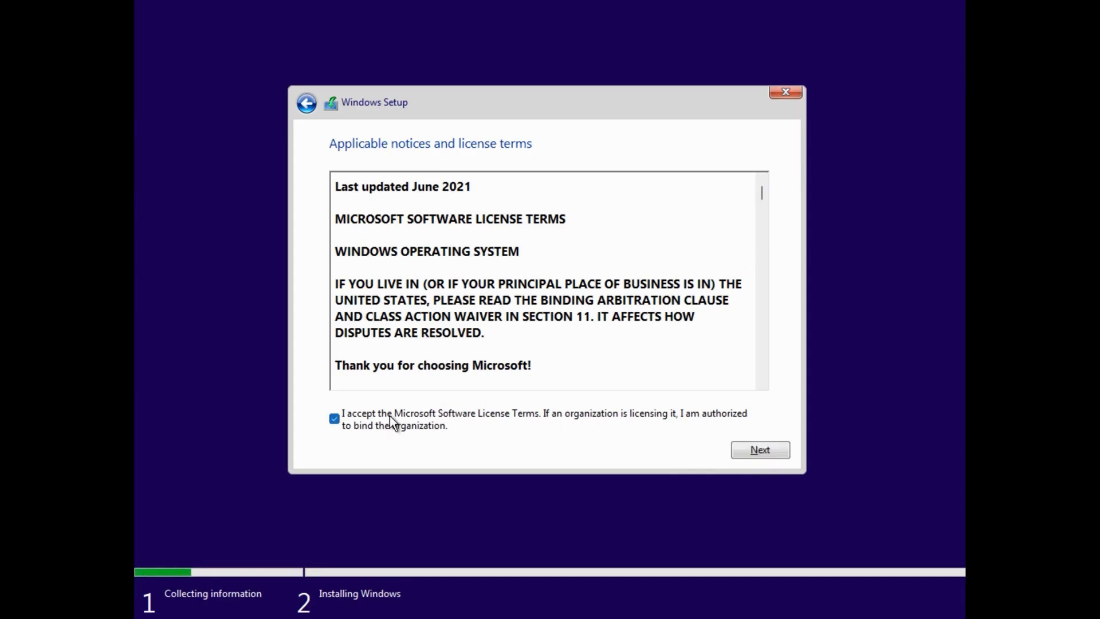
click(765, 450)
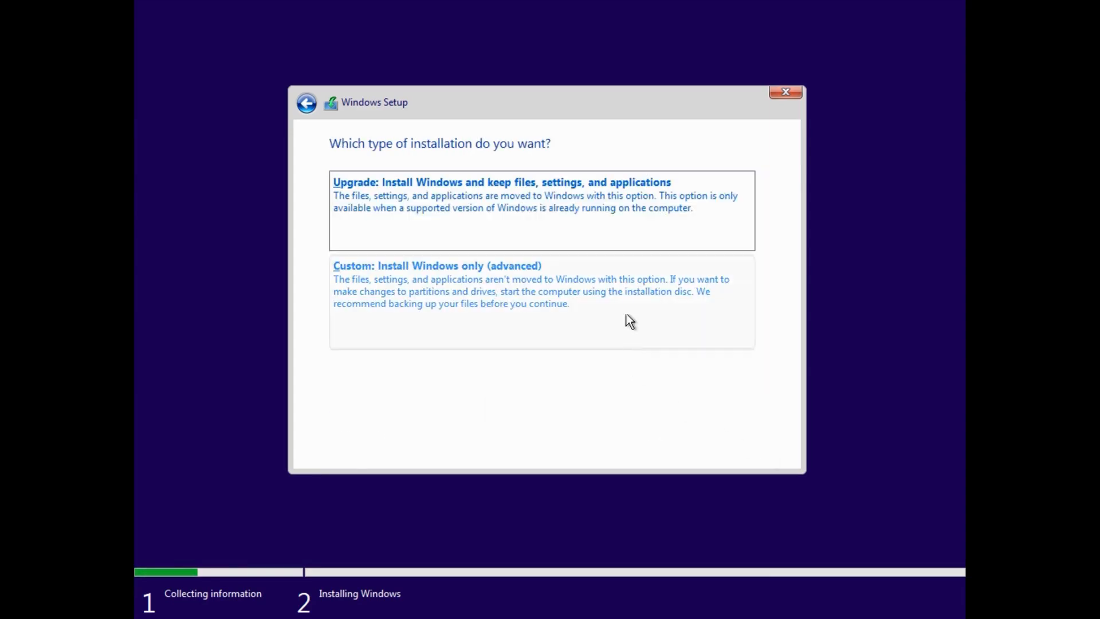
click(637, 294)
click(758, 452)
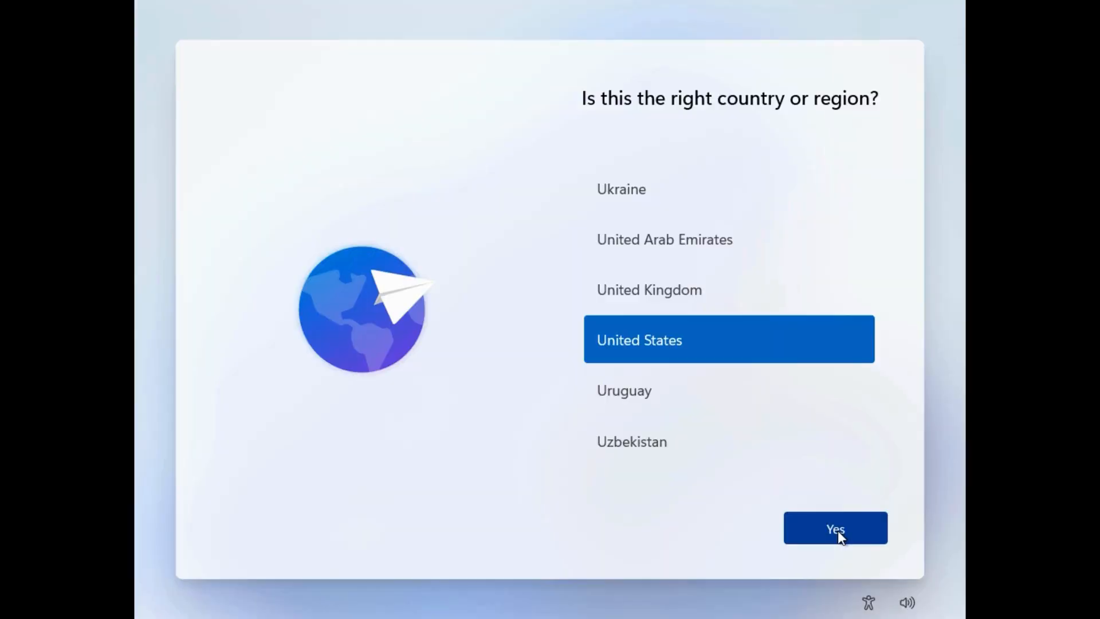
Confirm United States as the country and the keyboard layout, and set up the device for personal use.
click(837, 530)
click(837, 531)
click(858, 529)
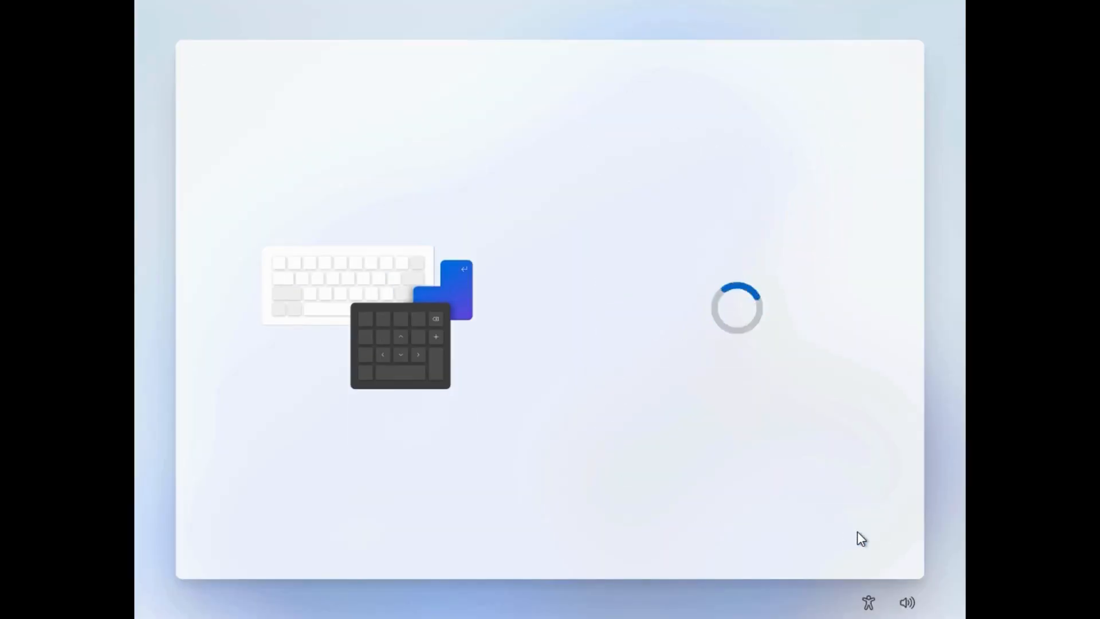
click(726, 531)
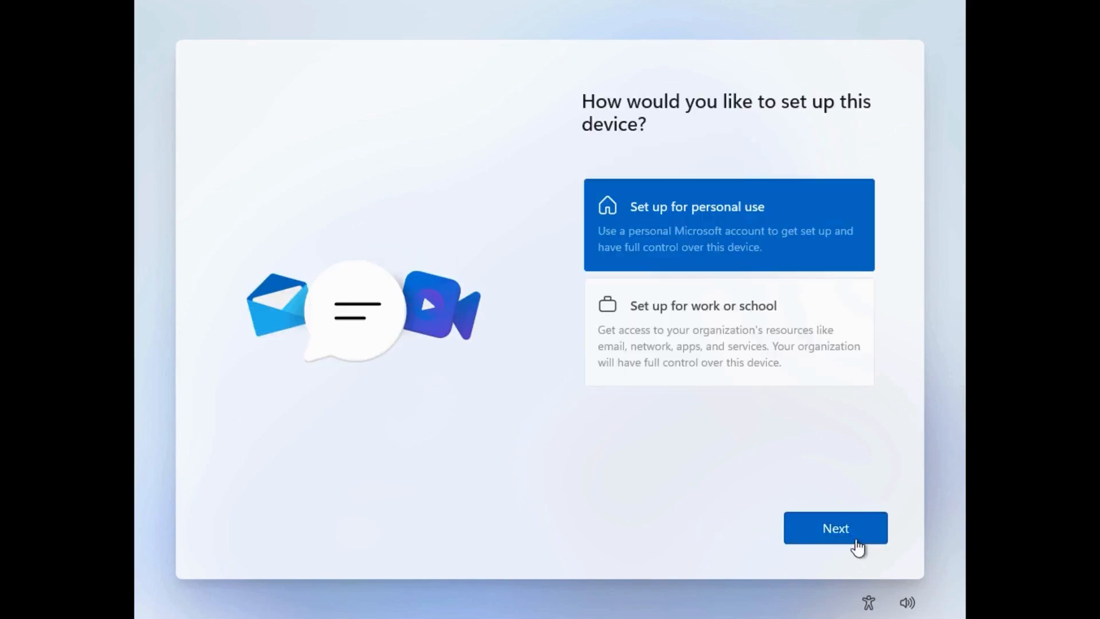
click(855, 541)
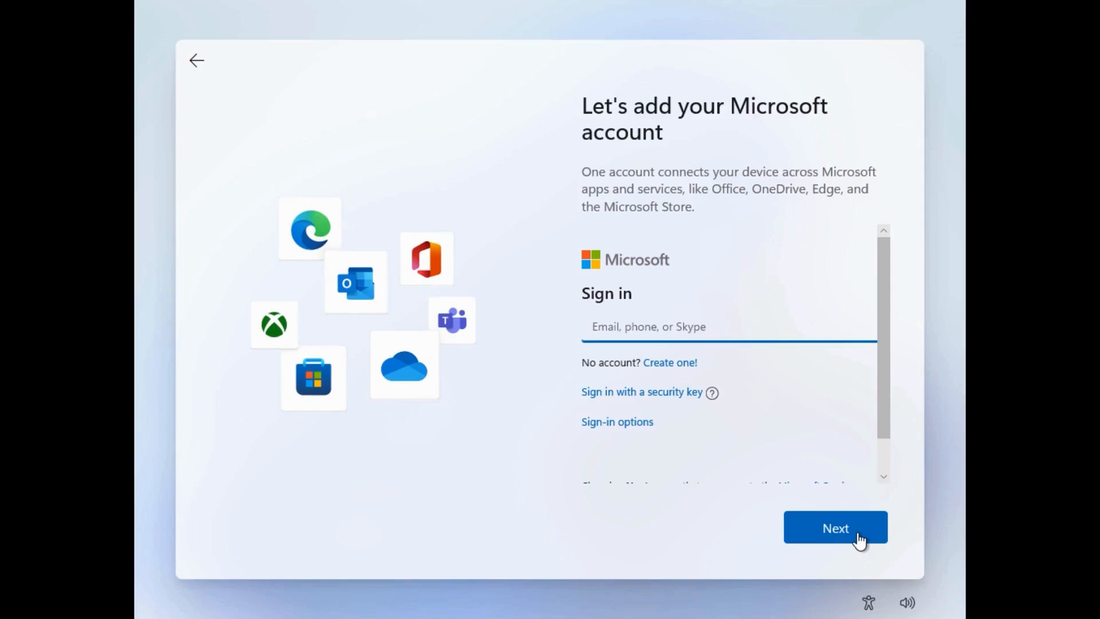
Bypass the Microsoft account sign-in by leaving it empty and going back, and name the local user Admin.
click(839, 546)
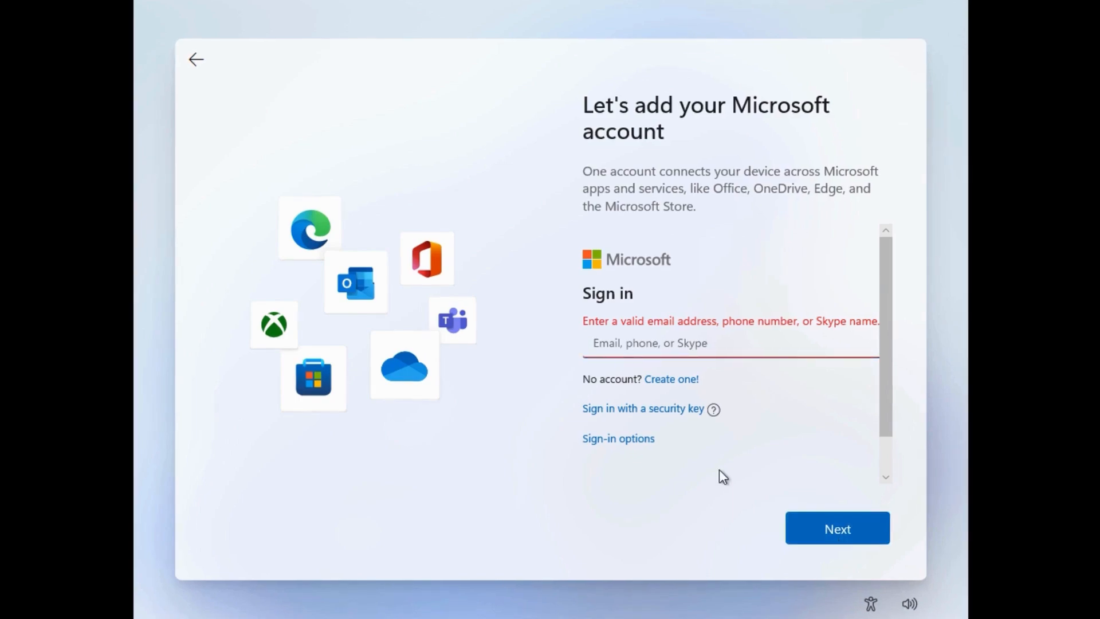
click(205, 52)
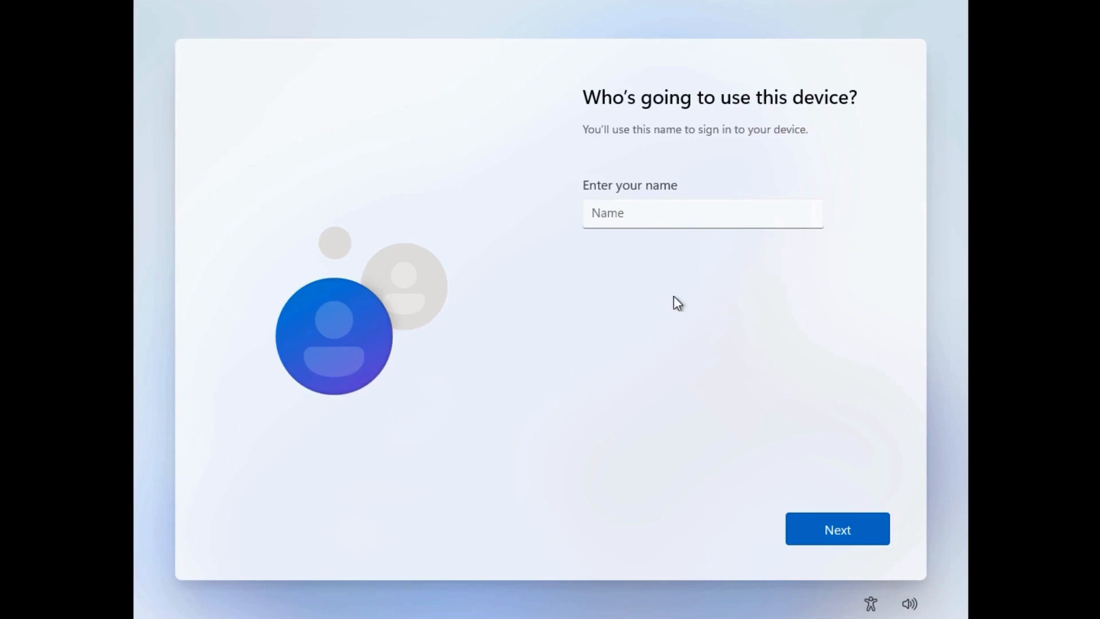
click(667, 223)
text(Admin)
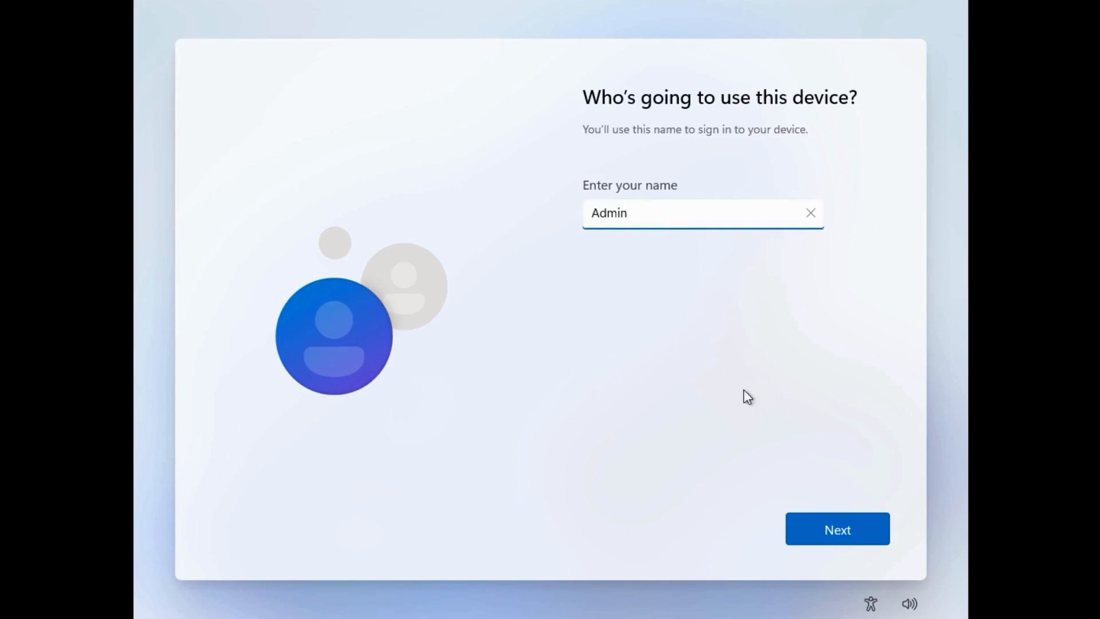
click(846, 532)
Turn off Find my device, Inking & typing, Tailored experiences and Advertising ID, limit Diagnostic data to Required only, and accept the privacy settings.
click(601, 402)
scroll(604, 406, down, 2)
click(604, 414)
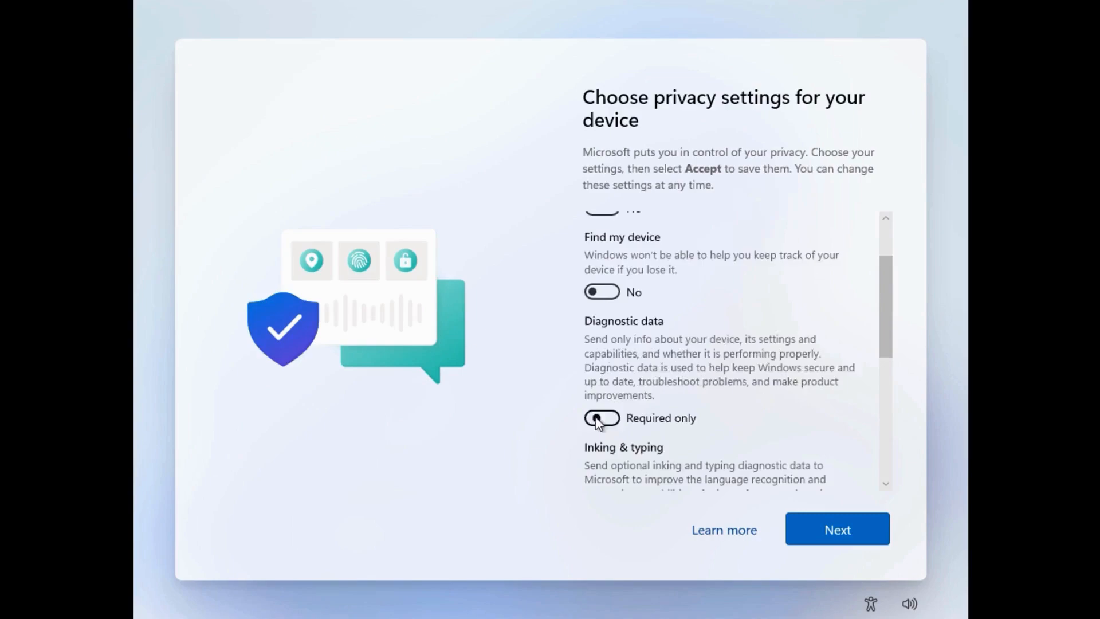
scroll(606, 413, down, 3)
click(604, 351)
scroll(606, 376, down, 2)
click(606, 375)
scroll(601, 397, down, 2)
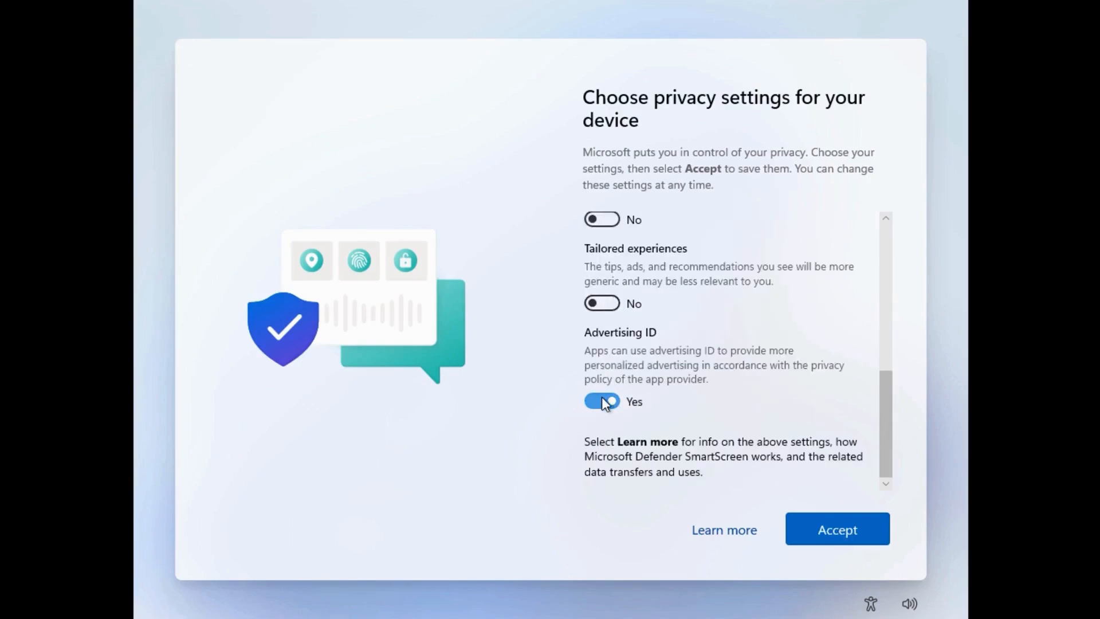
click(601, 397)
click(838, 529)
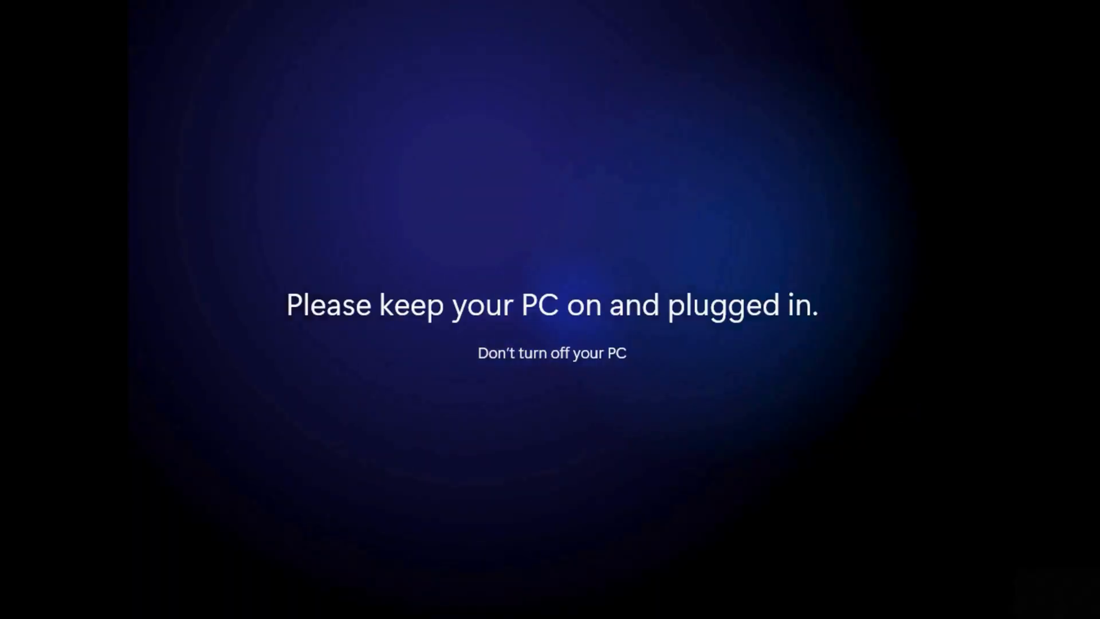